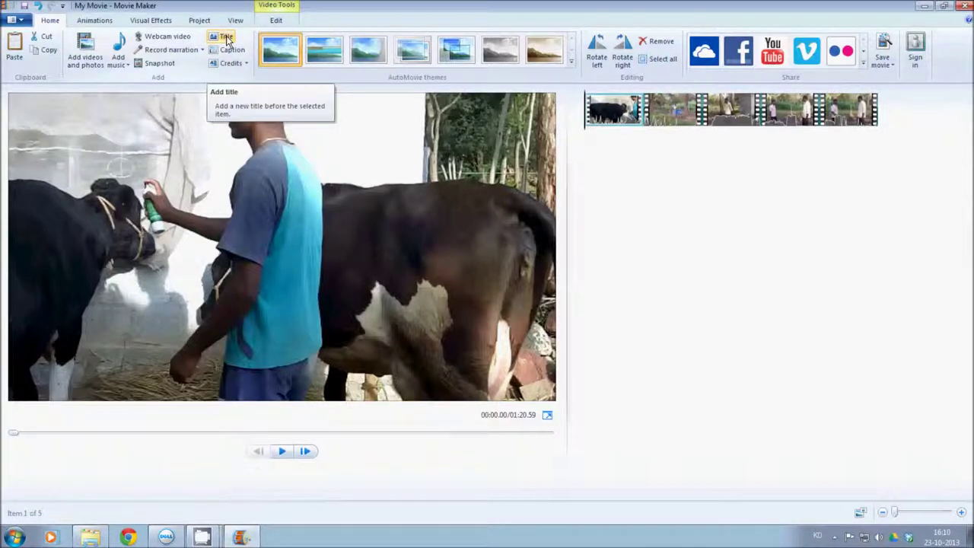
Insert a black 'My Movie' title slide before the first clip
{"action": "left_click", "coordinate": [226, 38]}
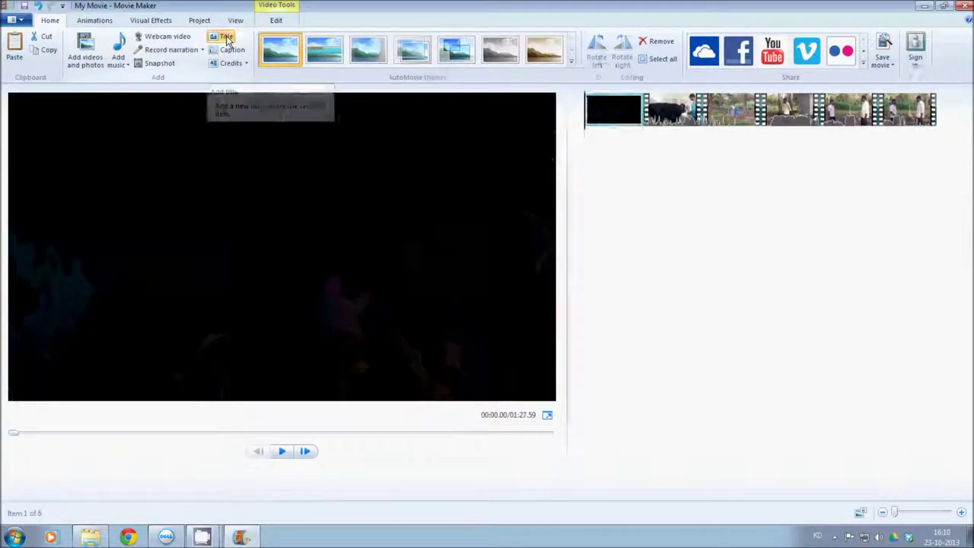
{"action": "left_click", "coordinate": [627, 115]}
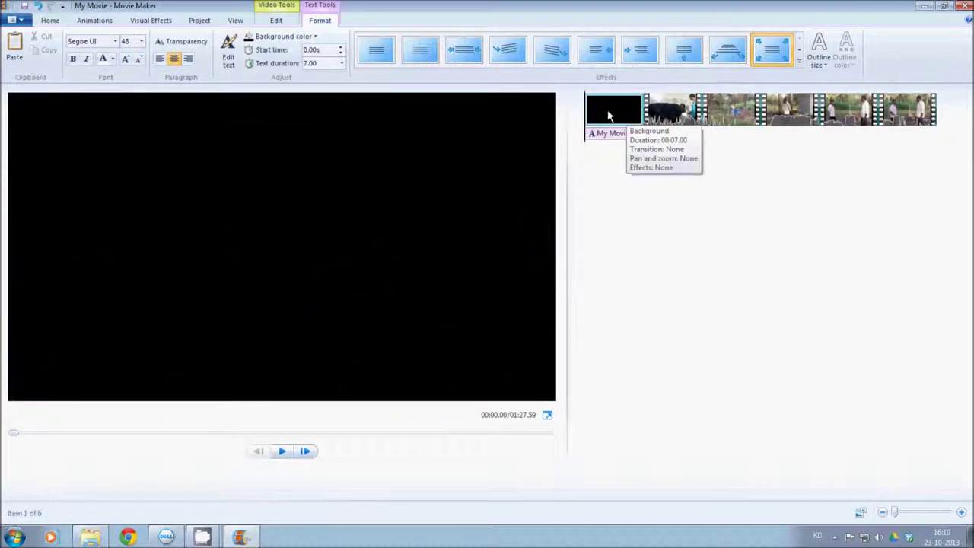
{"action": "left_click", "coordinate": [608, 115]}
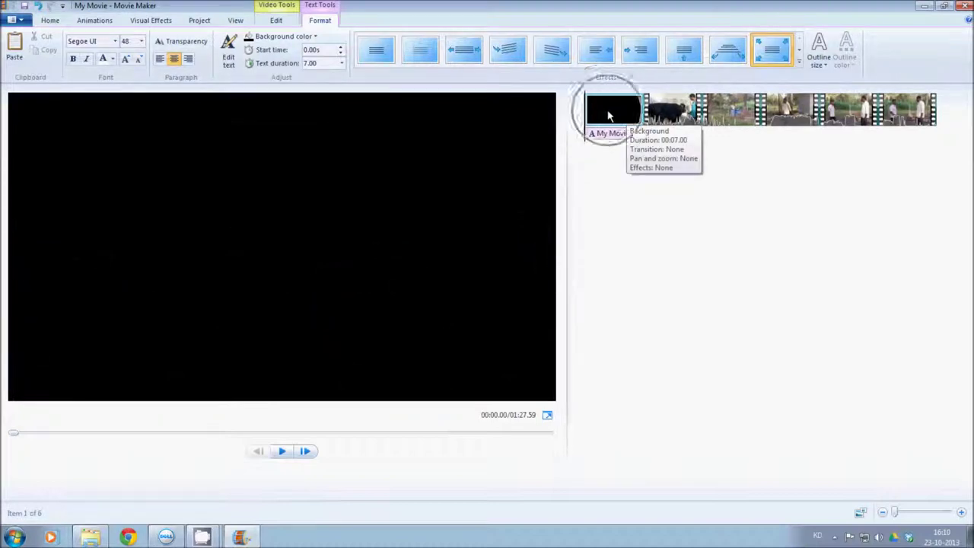
{"action": "left_click", "coordinate": [608, 113]}
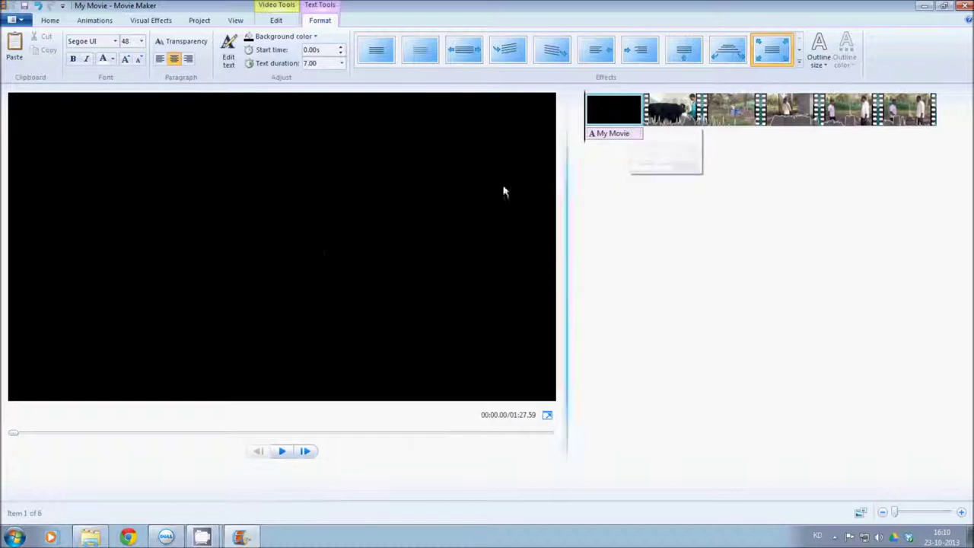
Select the whole 'My Movie' title text for editing
{"action": "double_click", "coordinate": [283, 251]}
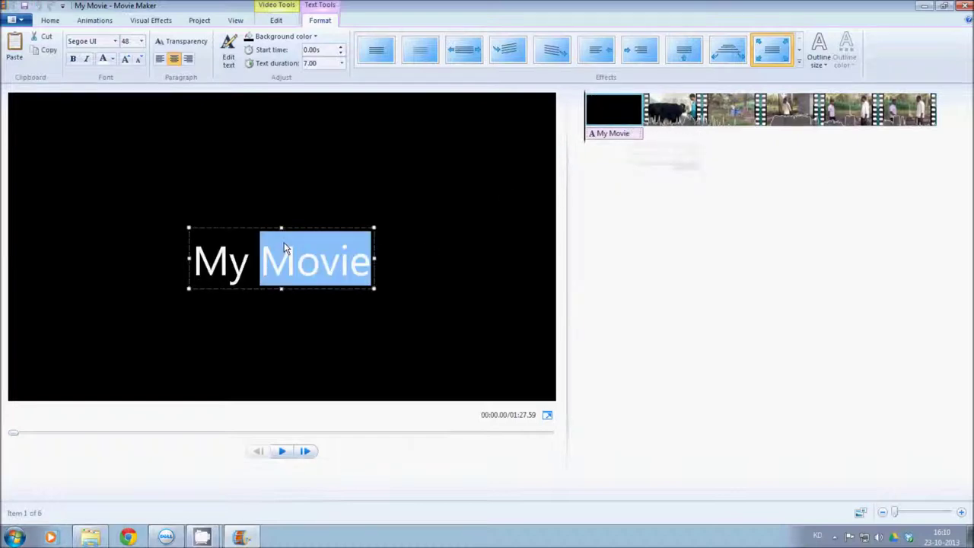
{"action": "left_click", "coordinate": [295, 282]}
{"action": "left_click_drag", "start_coordinate": [372, 262], "coordinate": [192, 262]}
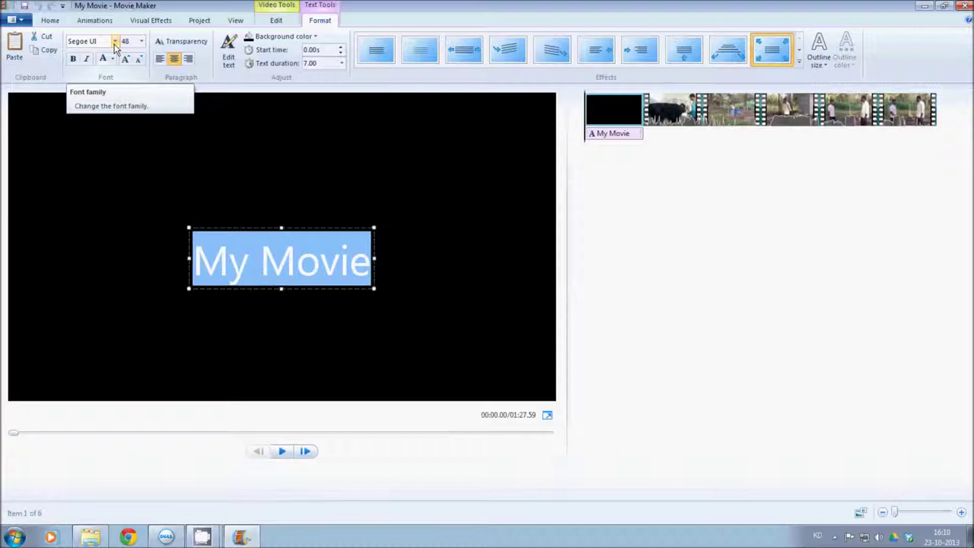
Apply the BRH Bengaluru font to the title text and choose size 36
{"action": "left_click", "coordinate": [115, 46]}
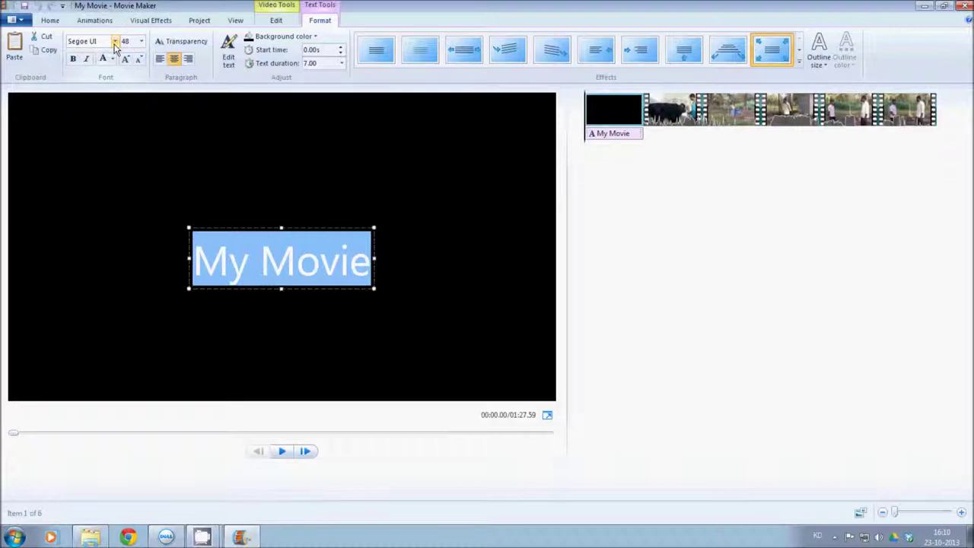
{"action": "left_click", "coordinate": [115, 45]}
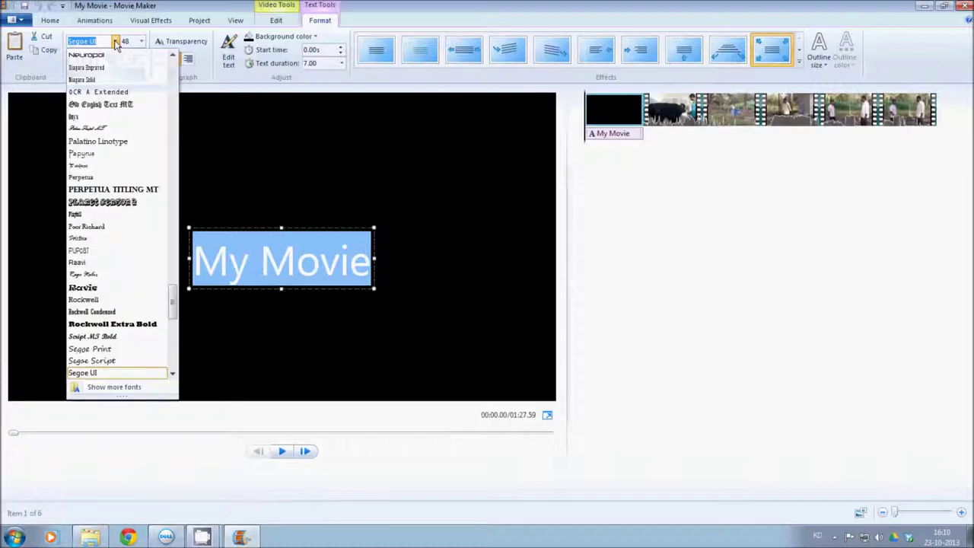
{"action": "left_click_drag", "start_coordinate": [174, 301], "coordinate": [175, 97]}
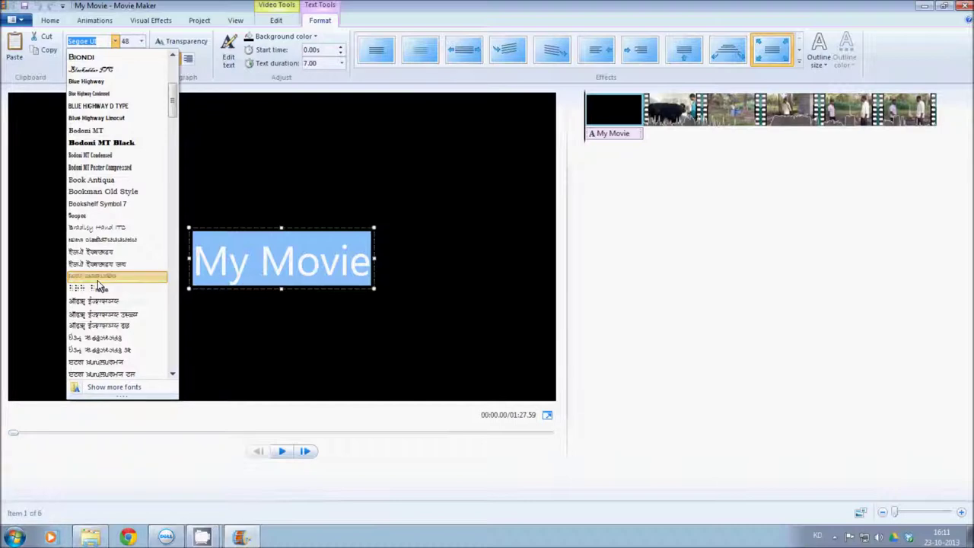
{"action": "left_click", "coordinate": [97, 279]}
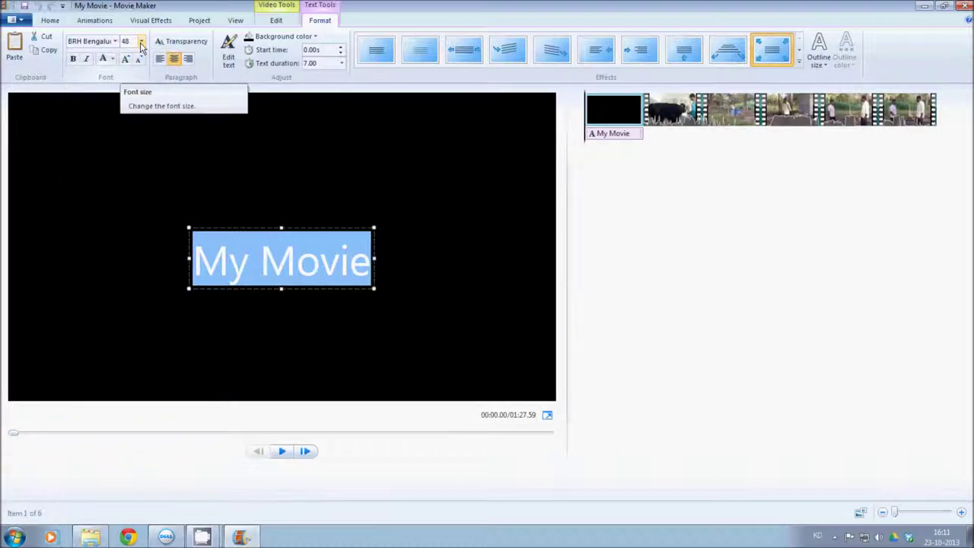
{"action": "left_click", "coordinate": [141, 42]}
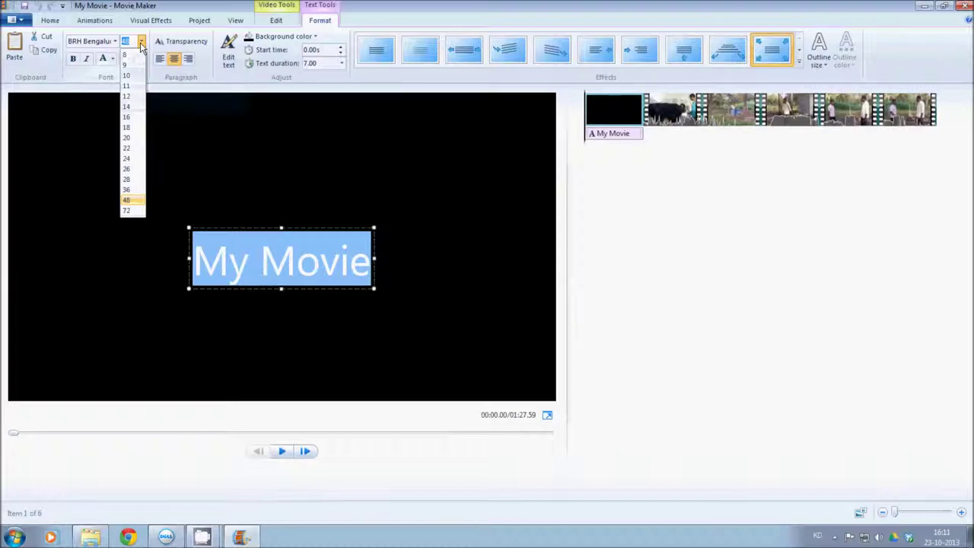
{"action": "left_click", "coordinate": [127, 190]}
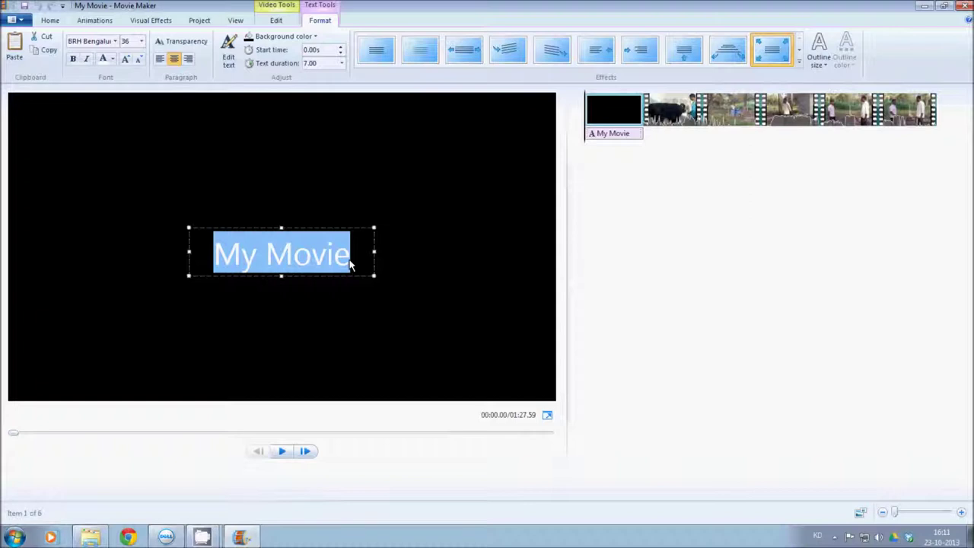
Replace 'My Movie' with the Kannada title ಹಸಿರು ಕಾಳು ಮಿಶ್ರಣ
{"action": "left_click", "coordinate": [352, 264]}
{"action": "left_click_drag", "start_coordinate": [352, 265], "coordinate": [243, 262]}
{"action": "key", "text": "BackSpace"}
{"action": "type", "text": "ಹಸ್"}
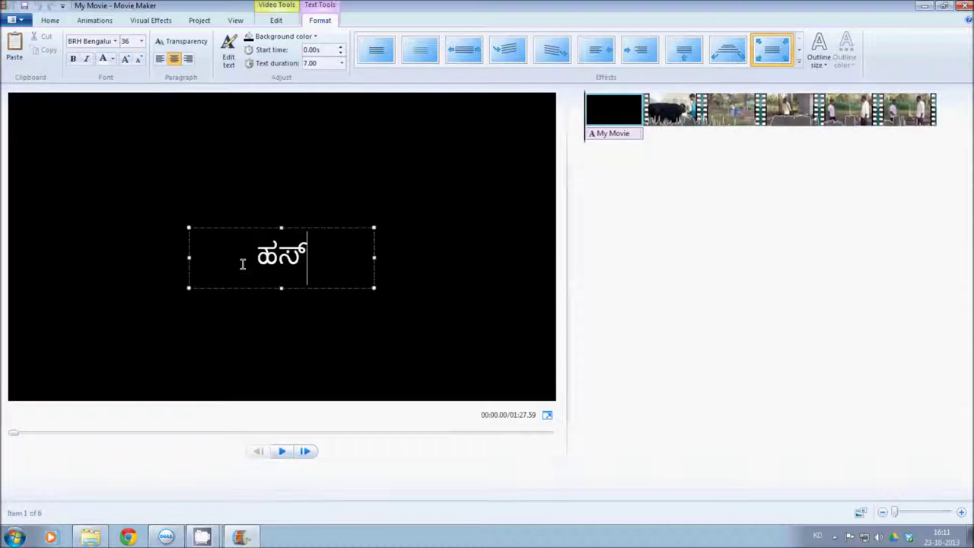
{"action": "type", "text": "ಿರು"}
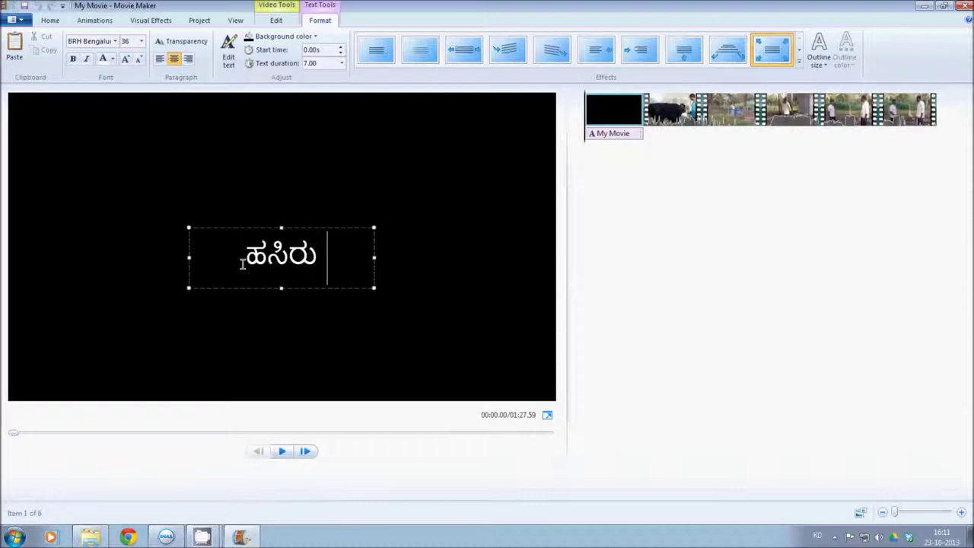
{"action": "type", "text": " ಕಾ"}
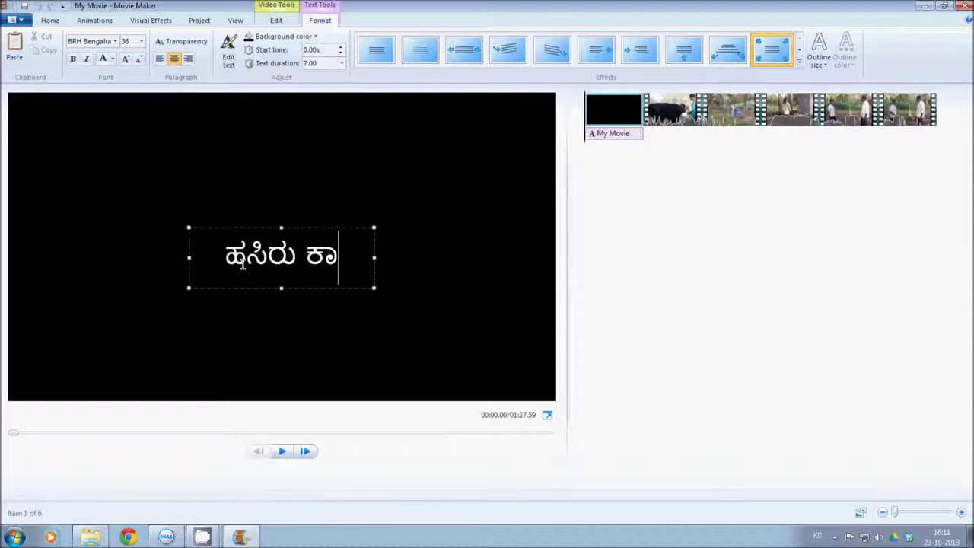
{"action": "type", "text": "ಳು "}
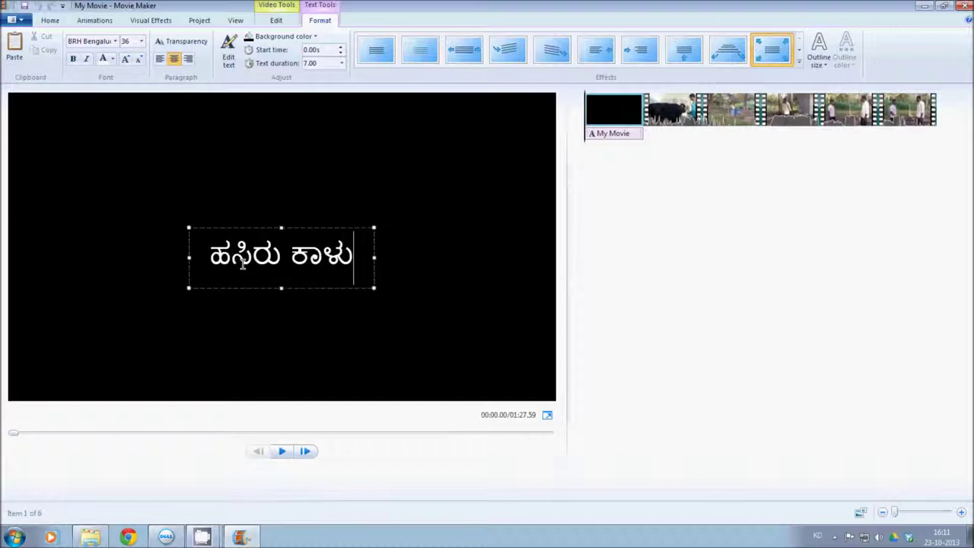
{"action": "type", "text": "ಮಿಶ್ರ"}
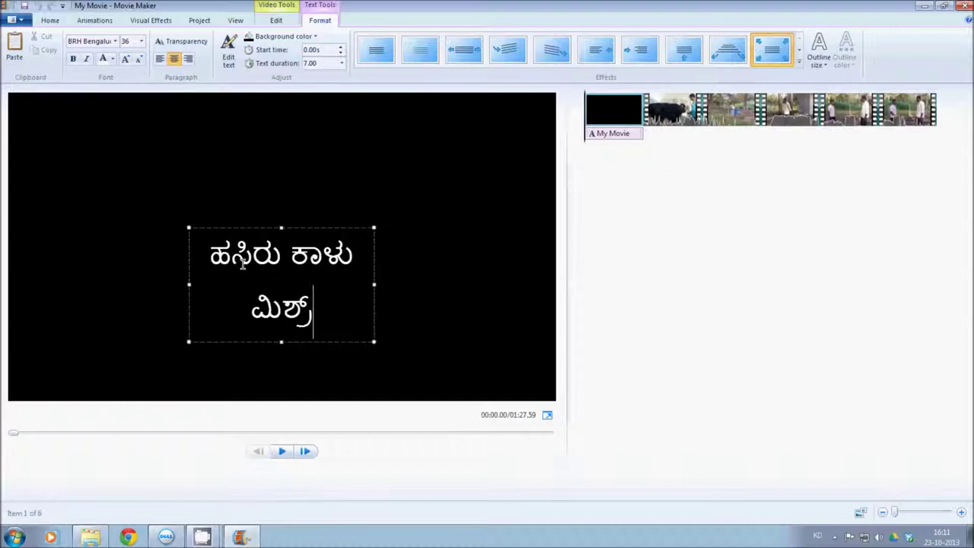
{"action": "type", "text": "ಣ"}
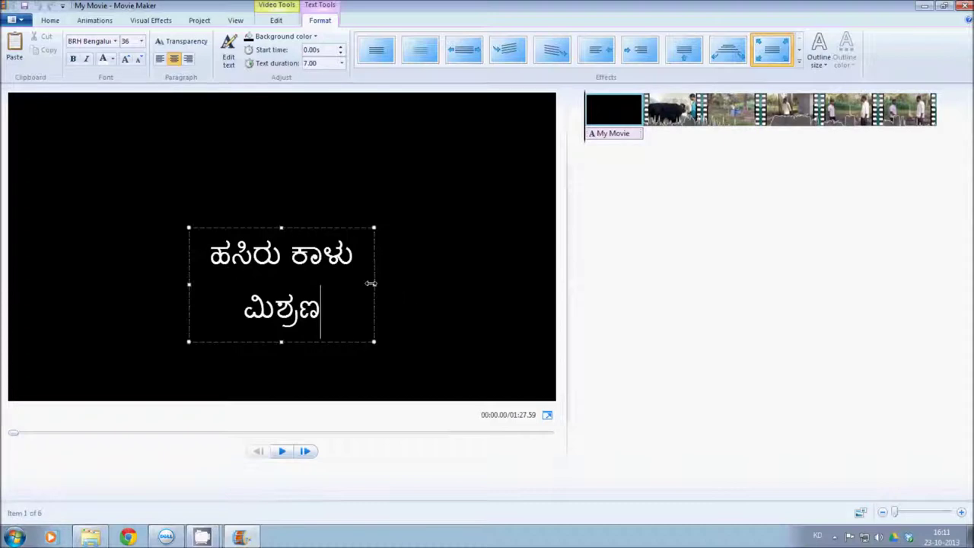
Widen the title text box to fit one line and move it slightly higher
{"action": "left_click_drag", "start_coordinate": [373, 283], "coordinate": [455, 279]}
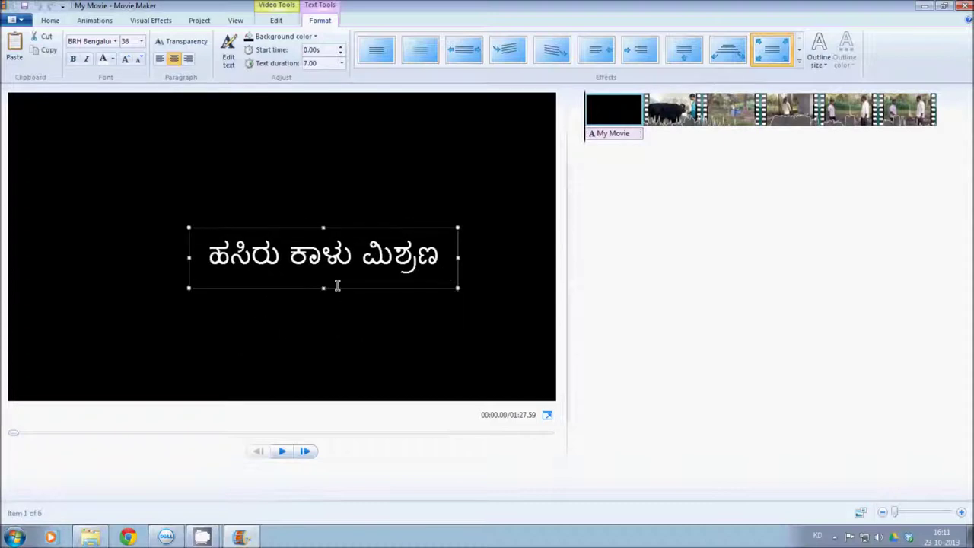
{"action": "left_click_drag", "start_coordinate": [190, 257], "coordinate": [88, 263]}
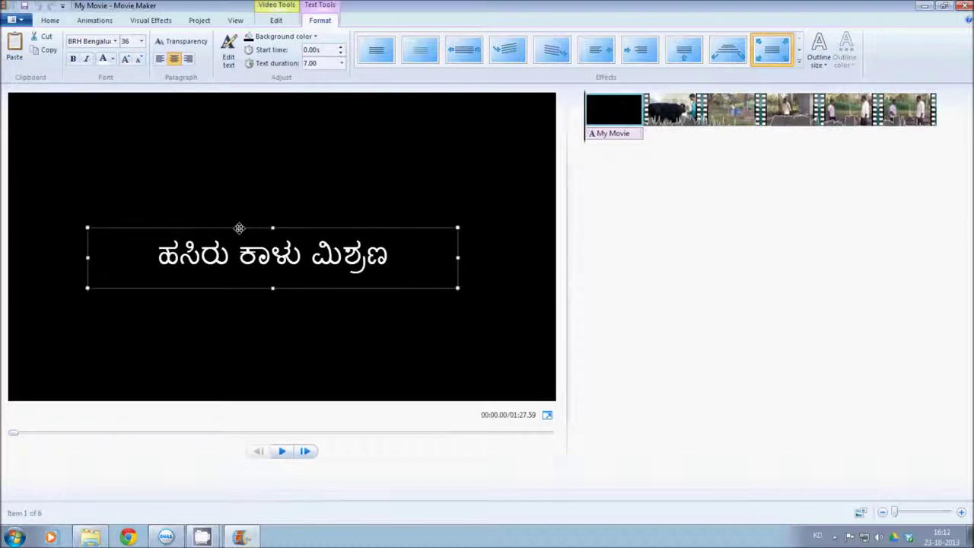
{"action": "left_click_drag", "start_coordinate": [248, 228], "coordinate": [251, 203]}
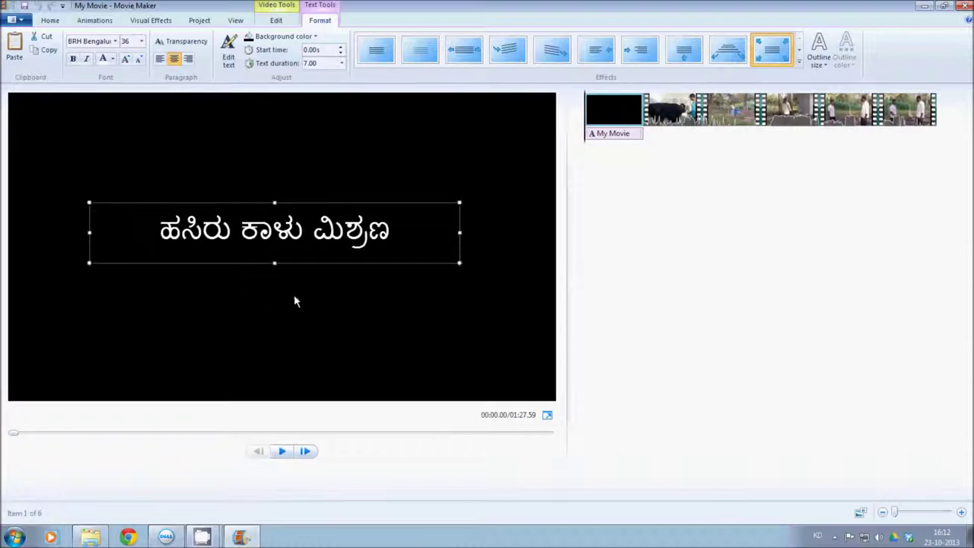
{"action": "left_click", "coordinate": [404, 225]}
{"action": "left_click", "coordinate": [282, 452]}
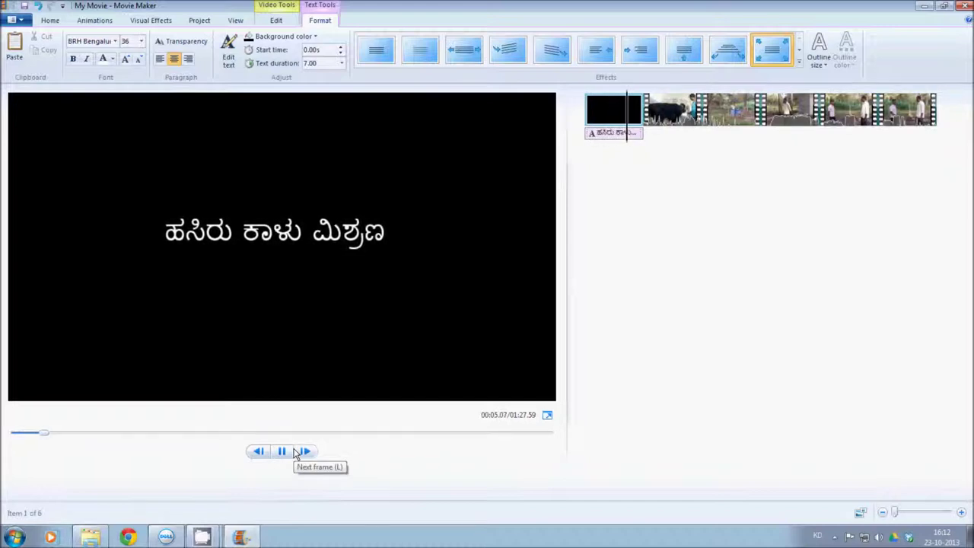
{"action": "left_click", "coordinate": [318, 353]}
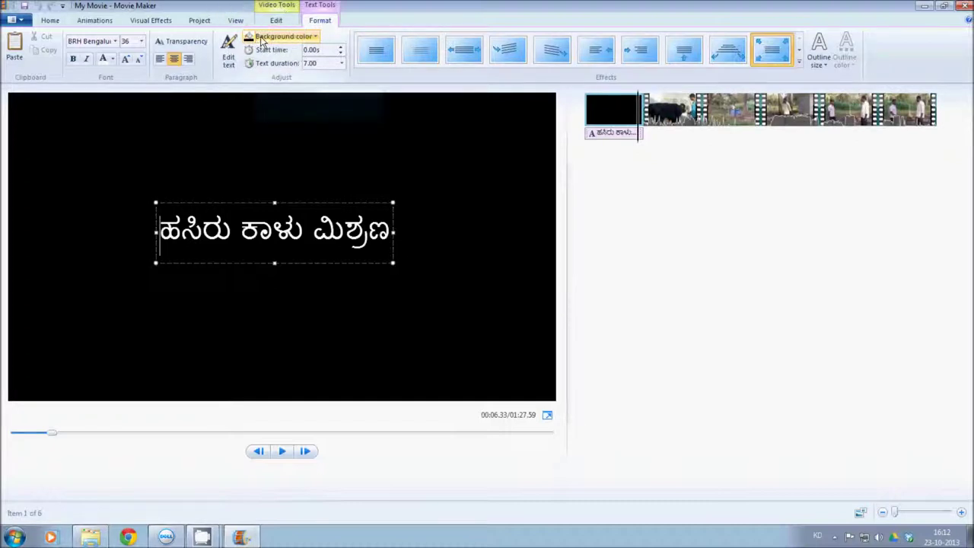
Give the title slide the Purple background and preview it from the start
{"action": "left_click", "coordinate": [315, 38]}
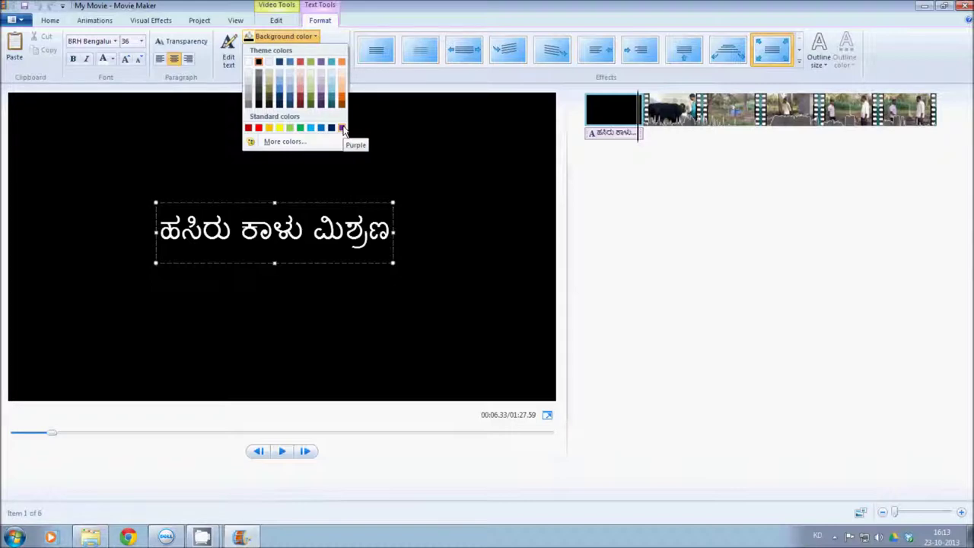
{"action": "left_click", "coordinate": [342, 128]}
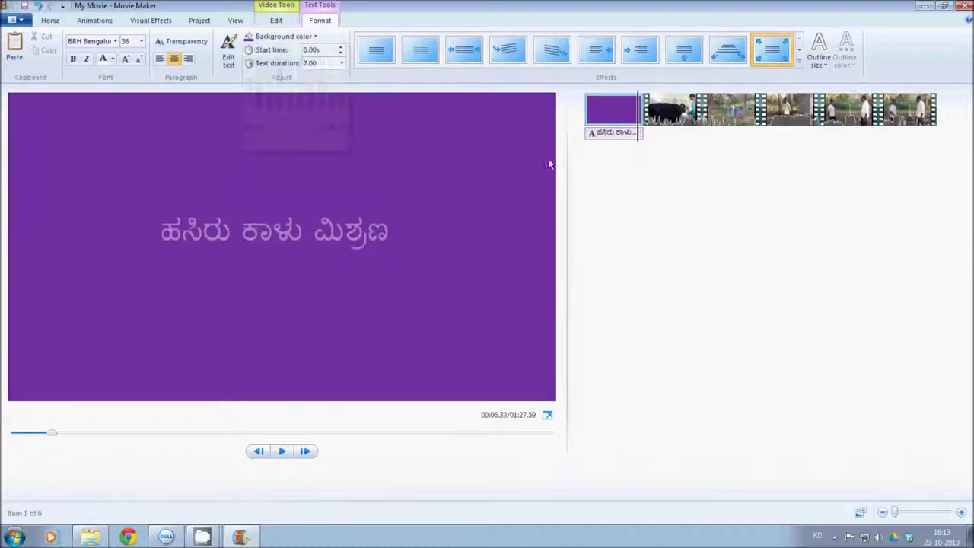
{"action": "left_click", "coordinate": [587, 124]}
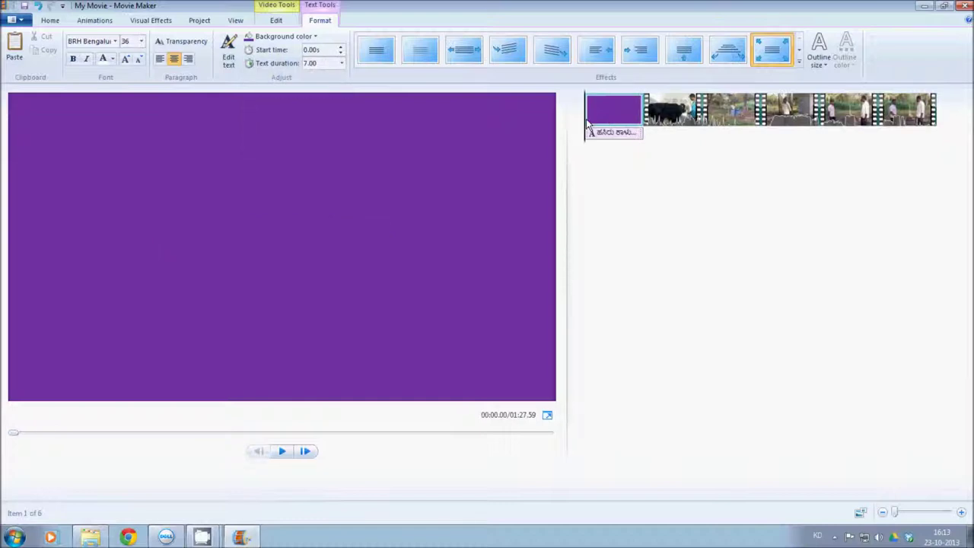
{"action": "left_click", "coordinate": [282, 451]}
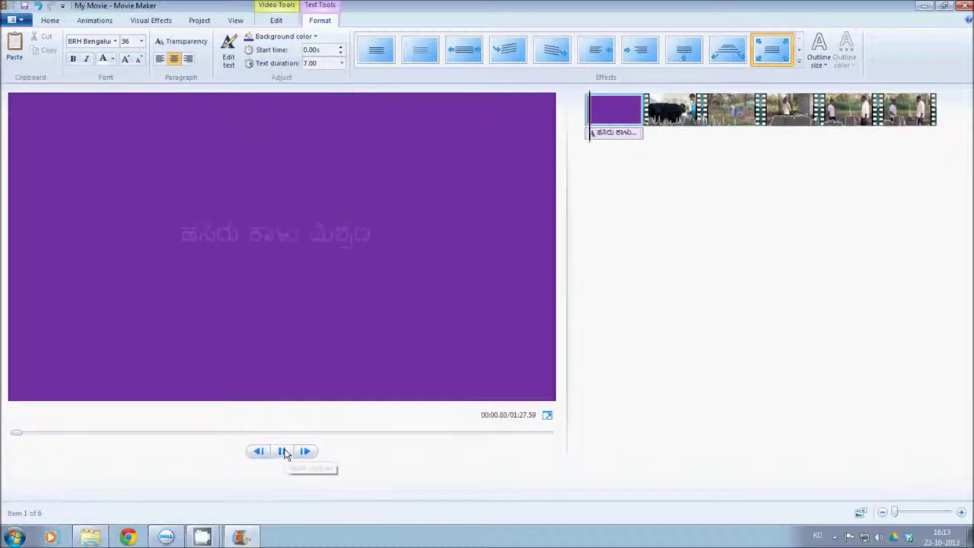
{"action": "left_click", "coordinate": [286, 237]}
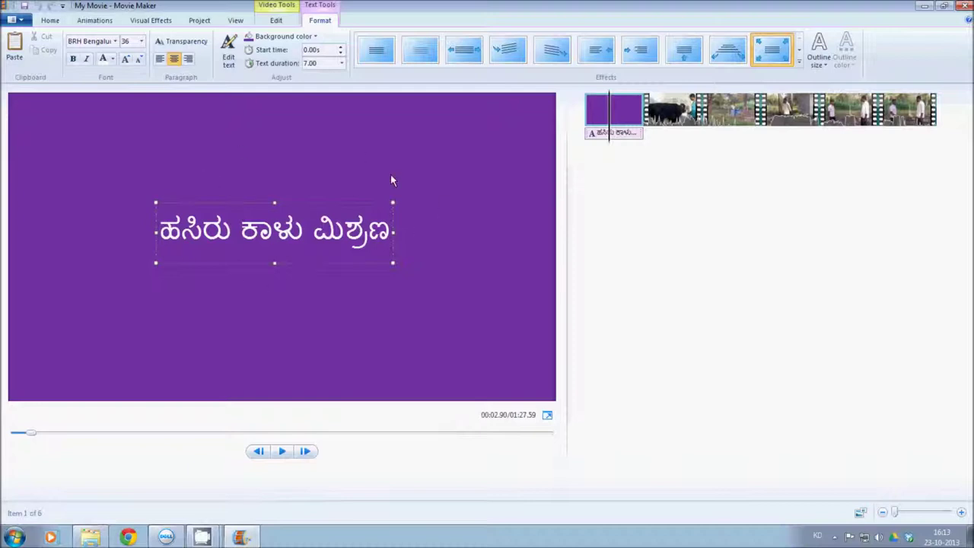
Switch the title slide background to white and make the title text black
{"action": "left_click", "coordinate": [315, 37]}
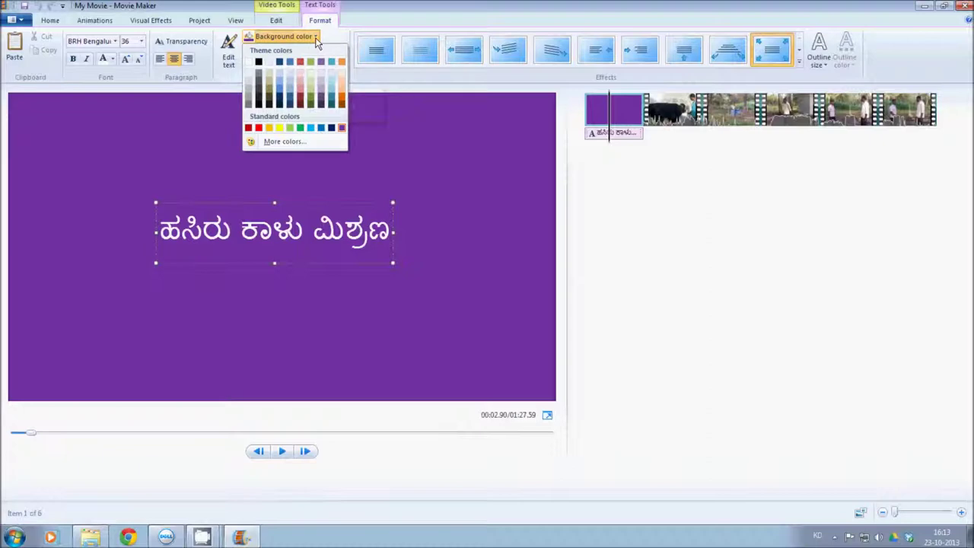
{"action": "left_click", "coordinate": [300, 128]}
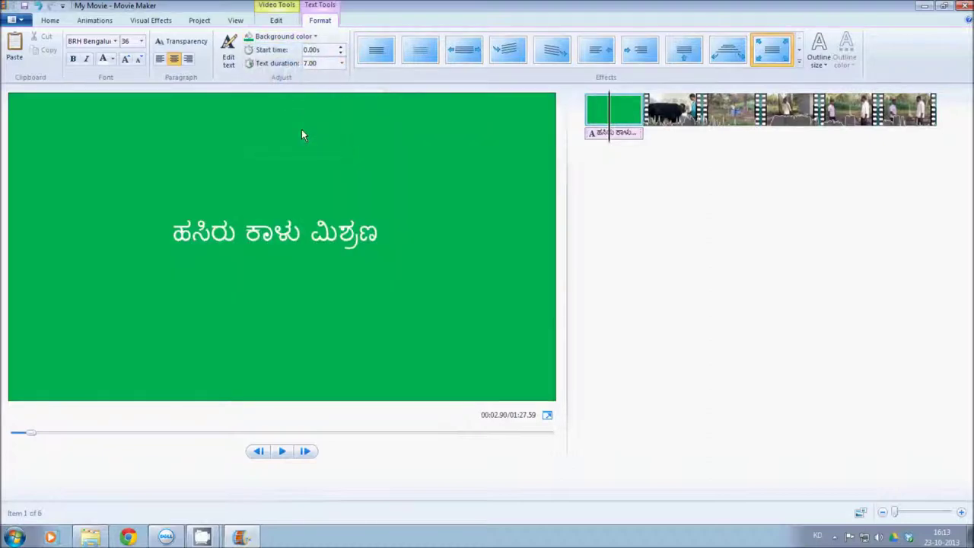
{"action": "left_click", "coordinate": [316, 38]}
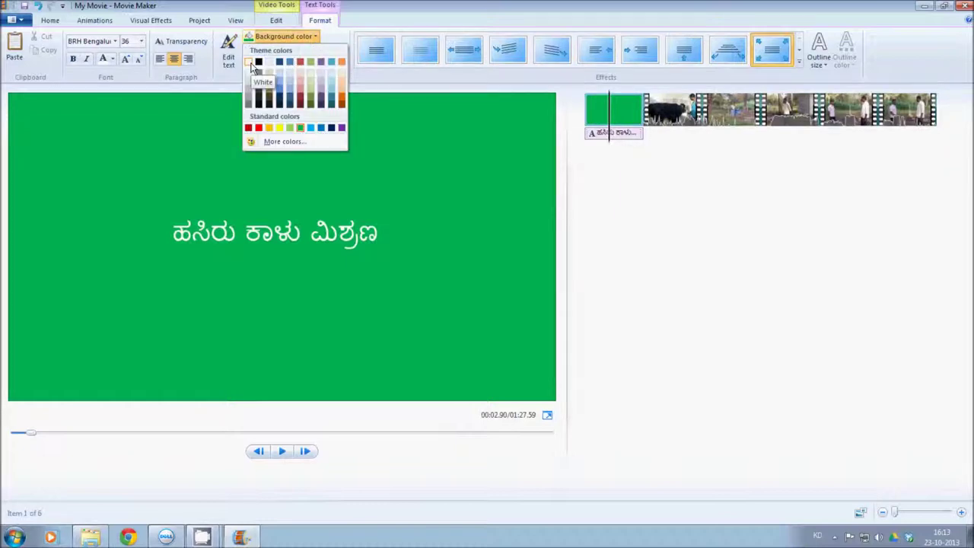
{"action": "left_click", "coordinate": [253, 65]}
{"action": "left_click", "coordinate": [278, 260]}
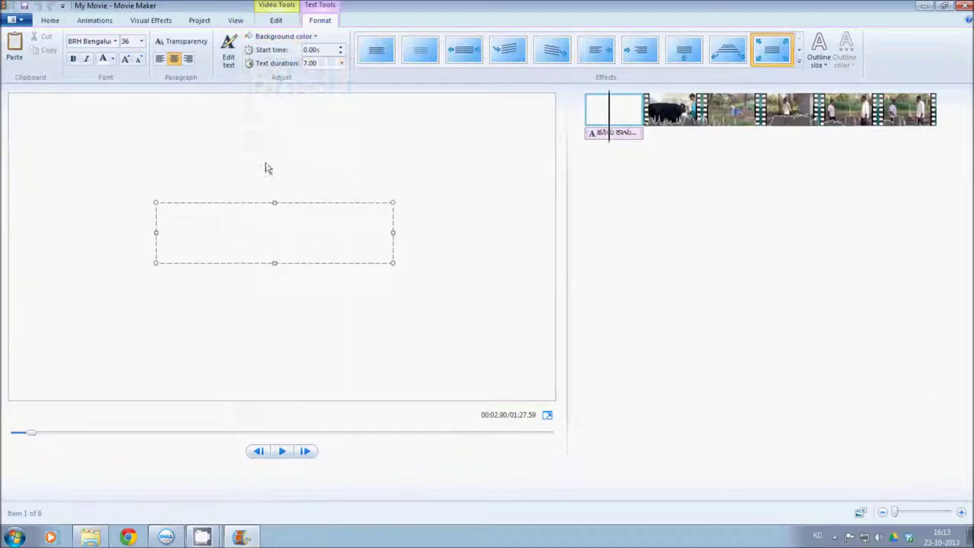
{"action": "left_click", "coordinate": [114, 60]}
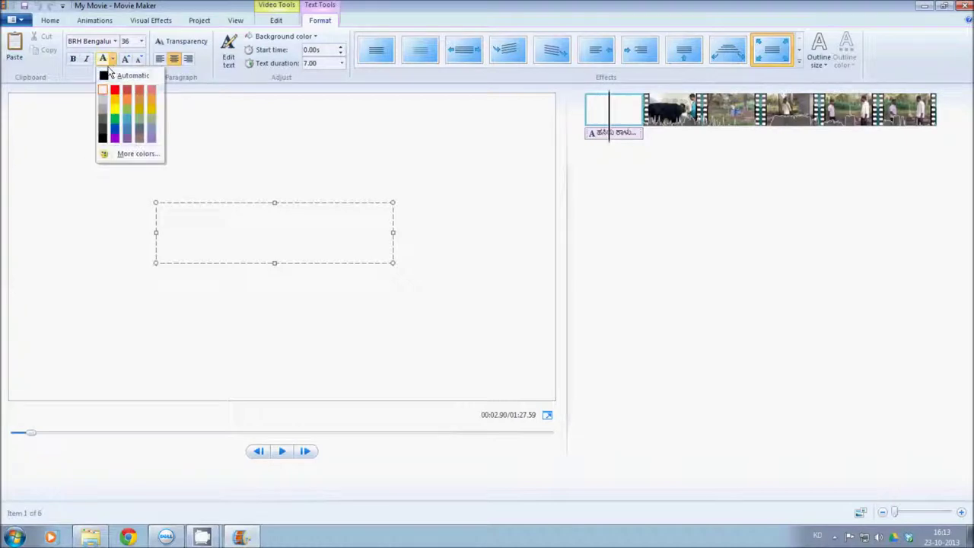
{"action": "left_click", "coordinate": [104, 78]}
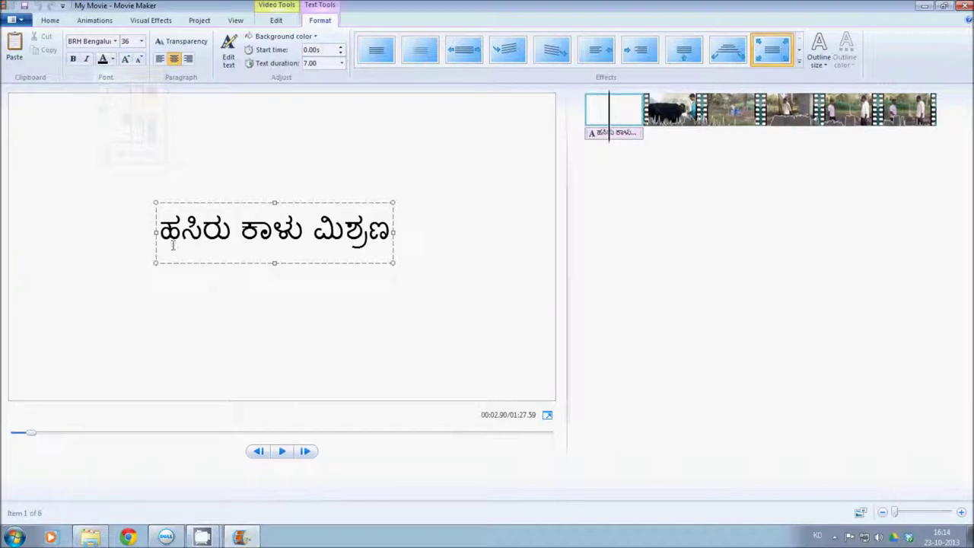
Change the title slide background back to purple
{"action": "left_click", "coordinate": [316, 38]}
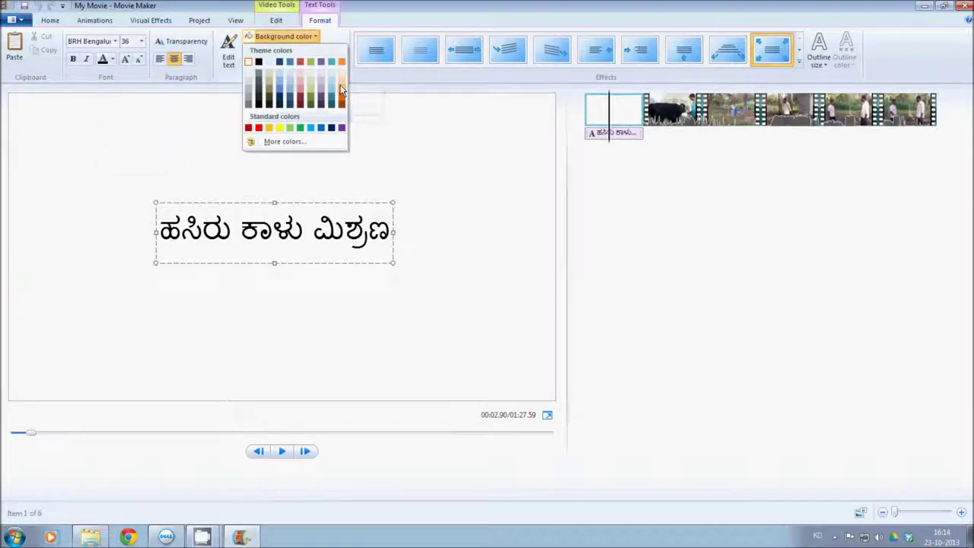
{"action": "left_click", "coordinate": [341, 128]}
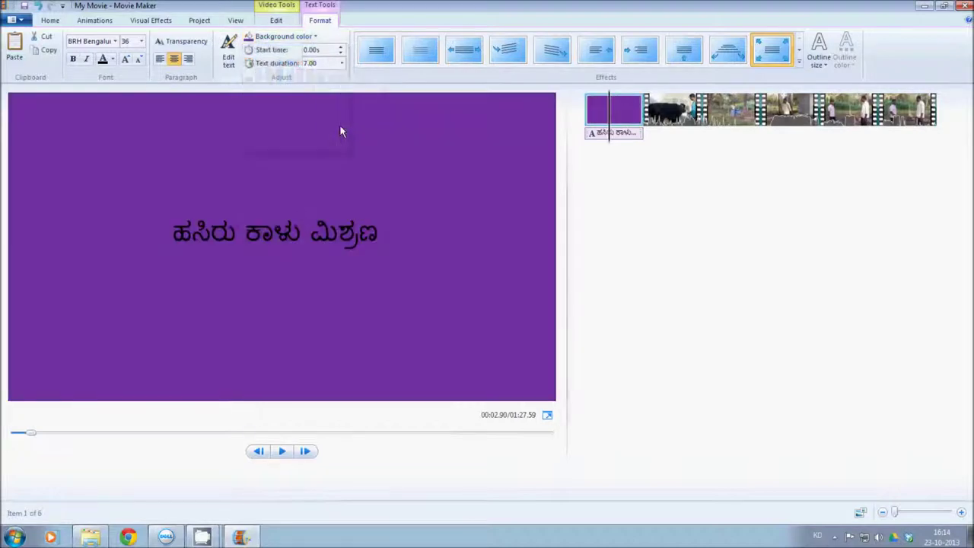
{"action": "left_click", "coordinate": [337, 238]}
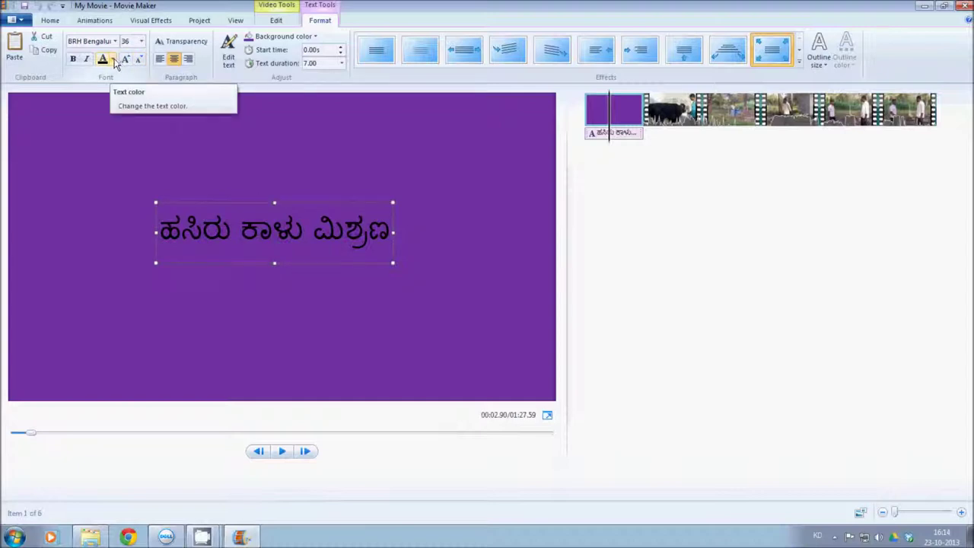
Make the Kannada title text white and return to the slide's start
{"action": "left_click", "coordinate": [113, 61]}
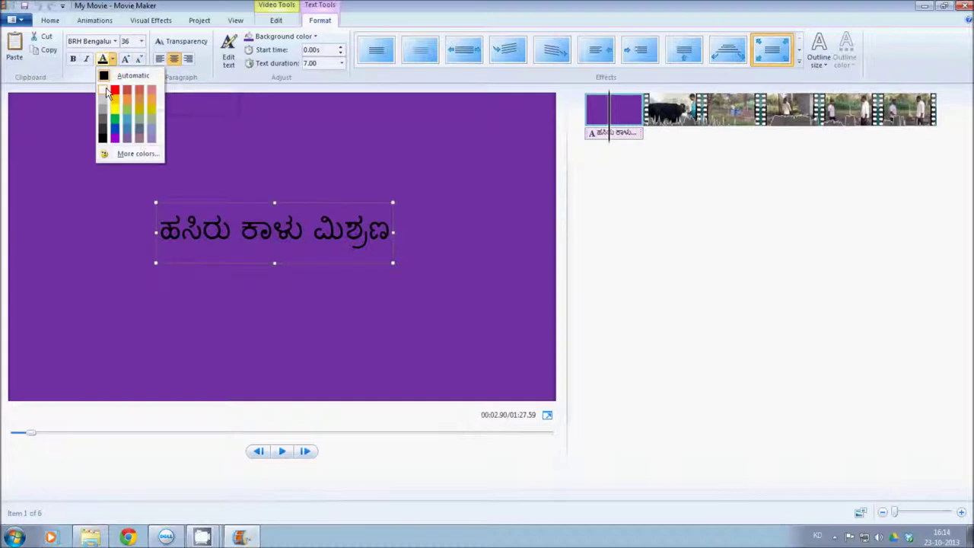
{"action": "left_click", "coordinate": [107, 92]}
{"action": "left_click", "coordinate": [351, 292]}
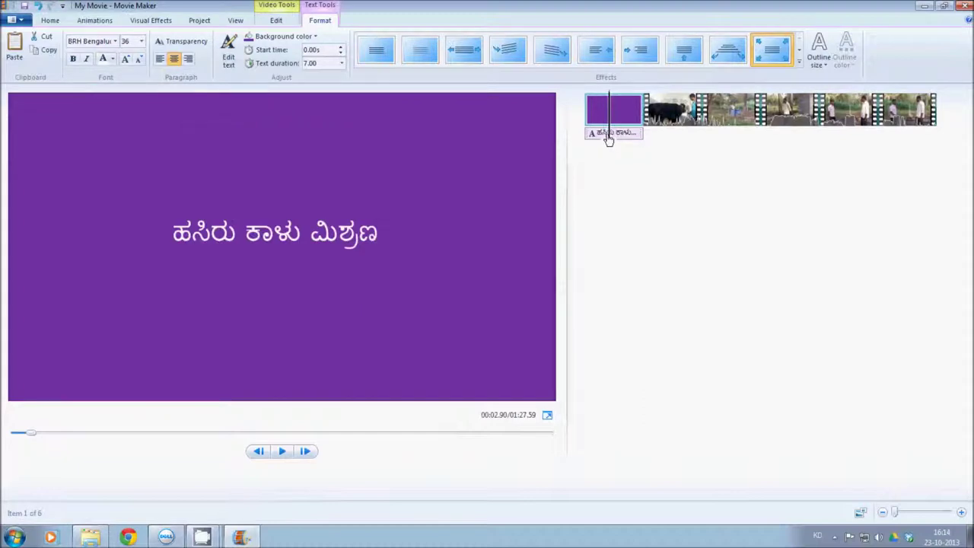
{"action": "left_click", "coordinate": [589, 141]}
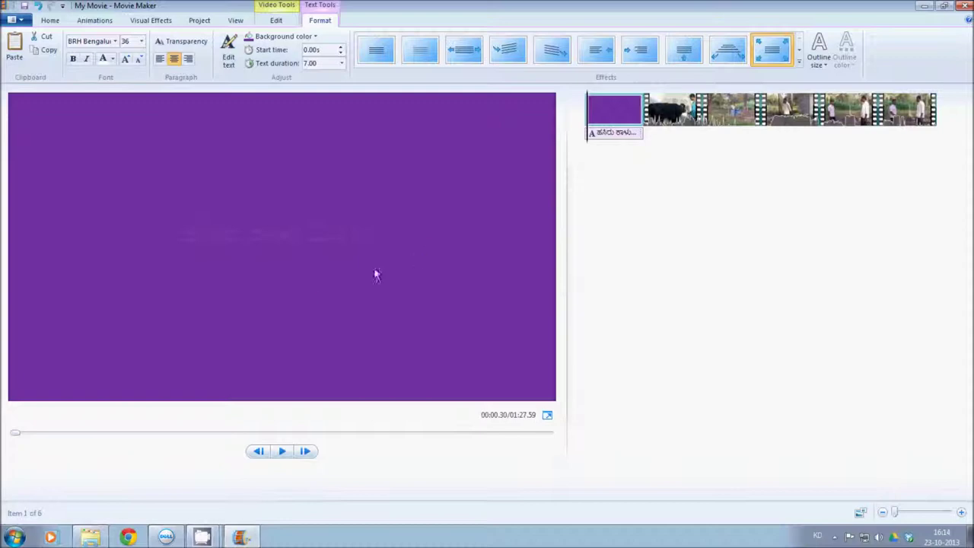
{"action": "left_click", "coordinate": [282, 452]}
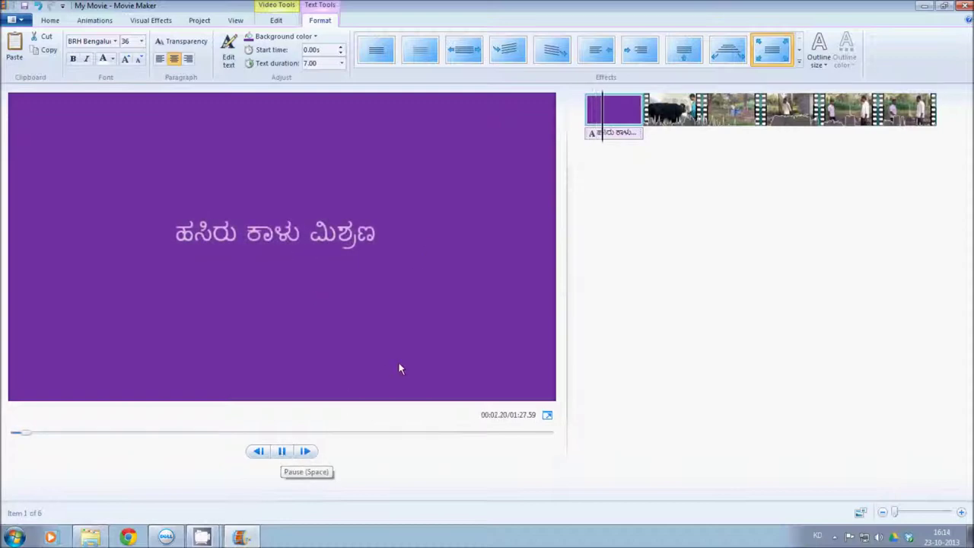
{"action": "left_click", "coordinate": [287, 236]}
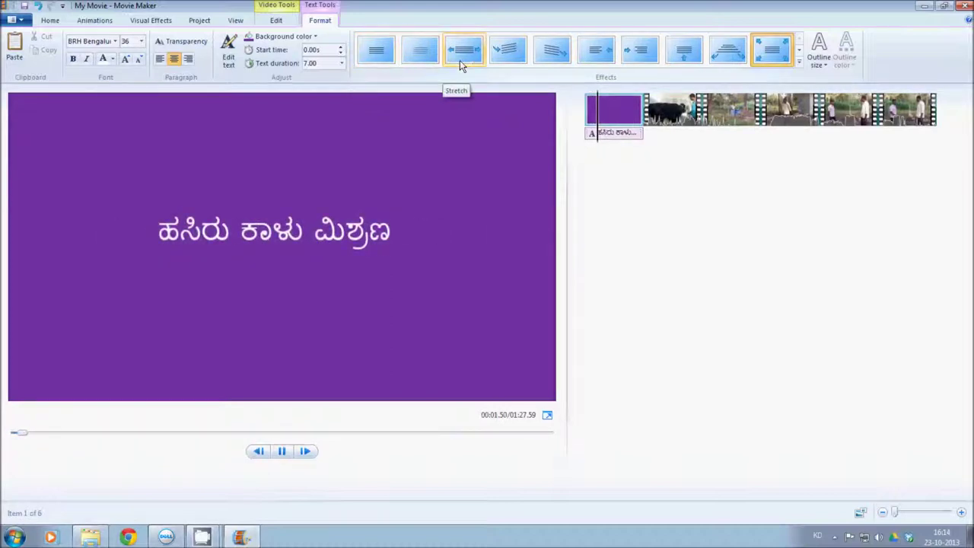
Set the title text effect to None and rewind to the slide's start
{"action": "left_click", "coordinate": [372, 51]}
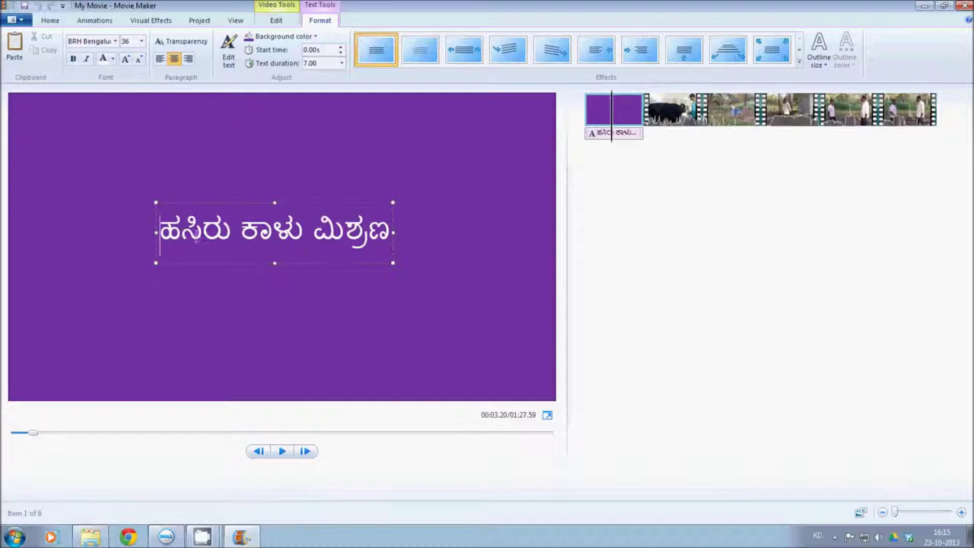
{"action": "left_click_drag", "start_coordinate": [609, 149], "coordinate": [583, 157]}
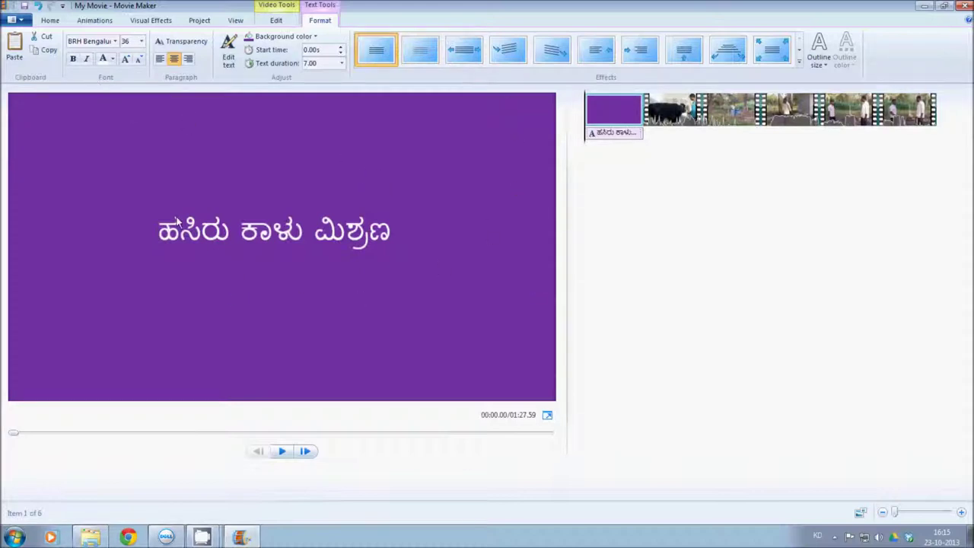
{"action": "left_click", "coordinate": [51, 21]}
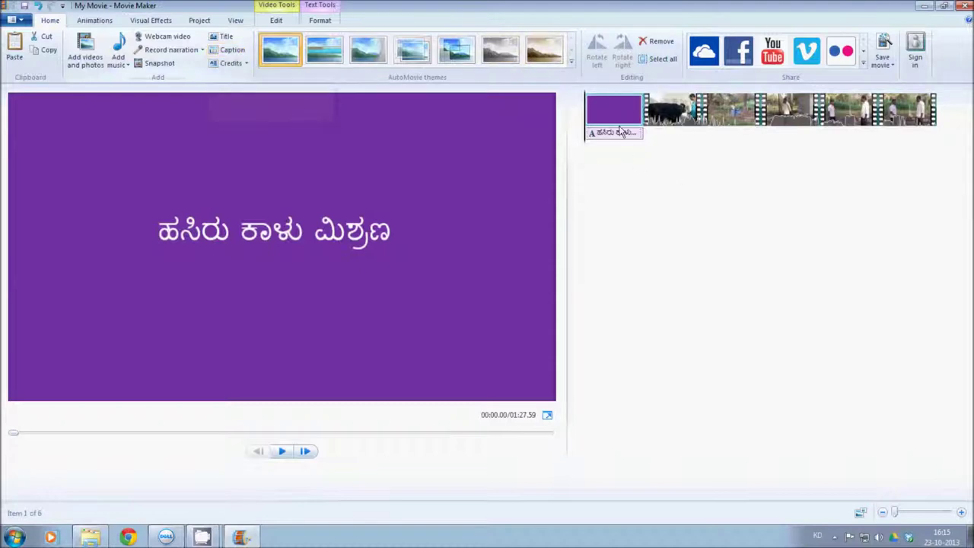
Select the second storyboard clip, the cow video
{"action": "left_click", "coordinate": [646, 137]}
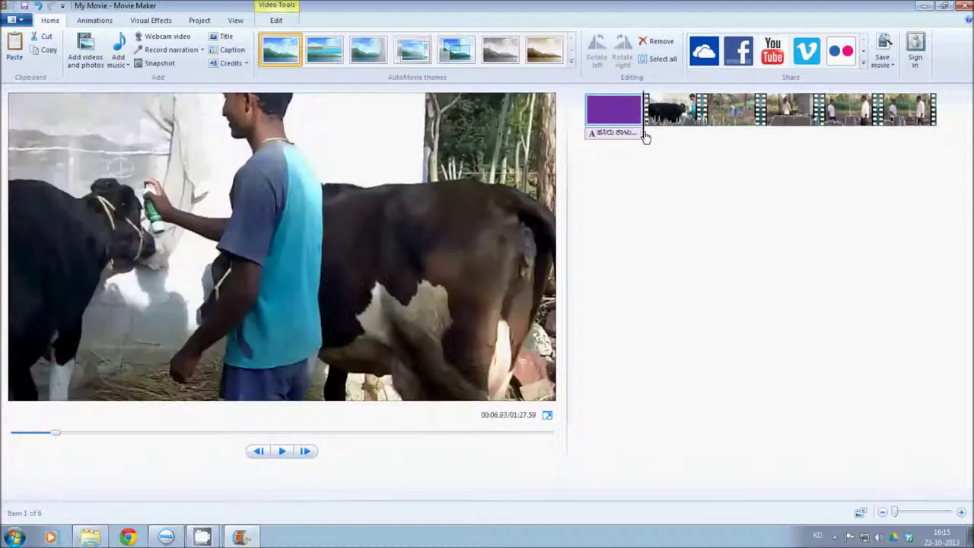
{"action": "left_click", "coordinate": [650, 138]}
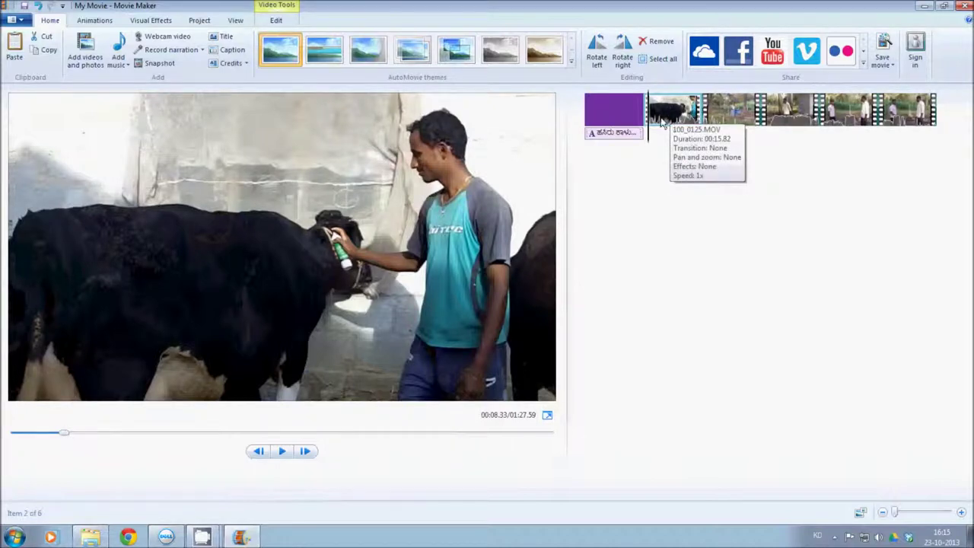
{"action": "left_click", "coordinate": [346, 202]}
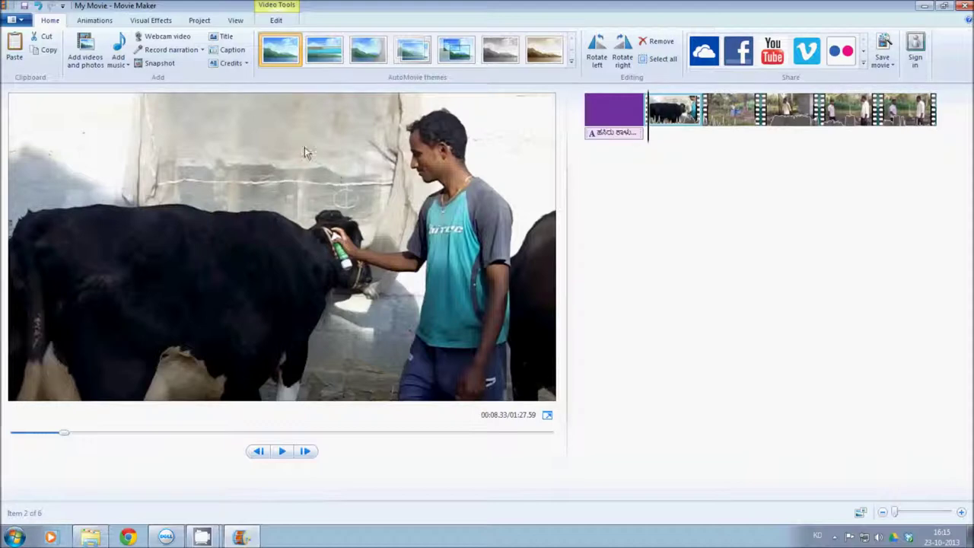
Insert a caption on the first cow clip and apply the BRH Bengaluru font
{"action": "left_click", "coordinate": [226, 53]}
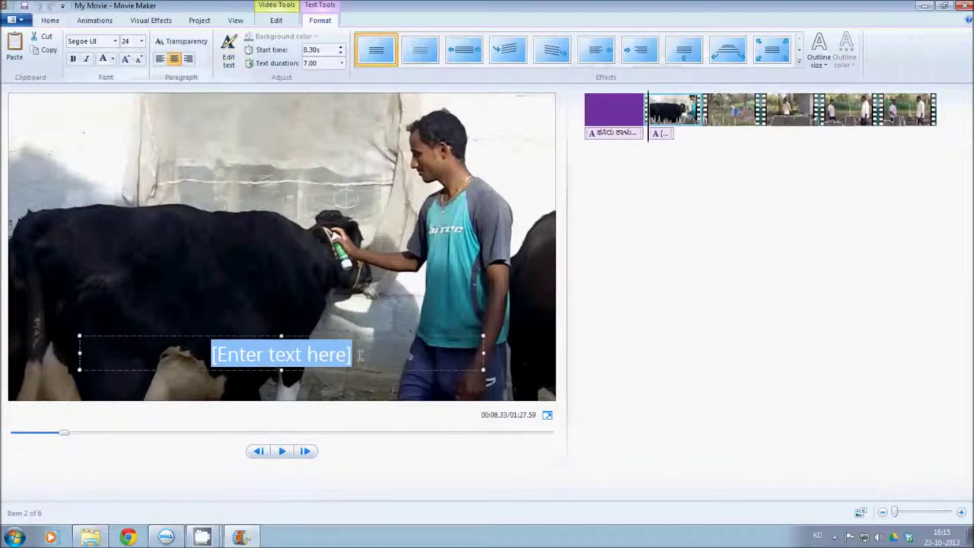
{"action": "left_click_drag", "start_coordinate": [356, 357], "coordinate": [211, 356]}
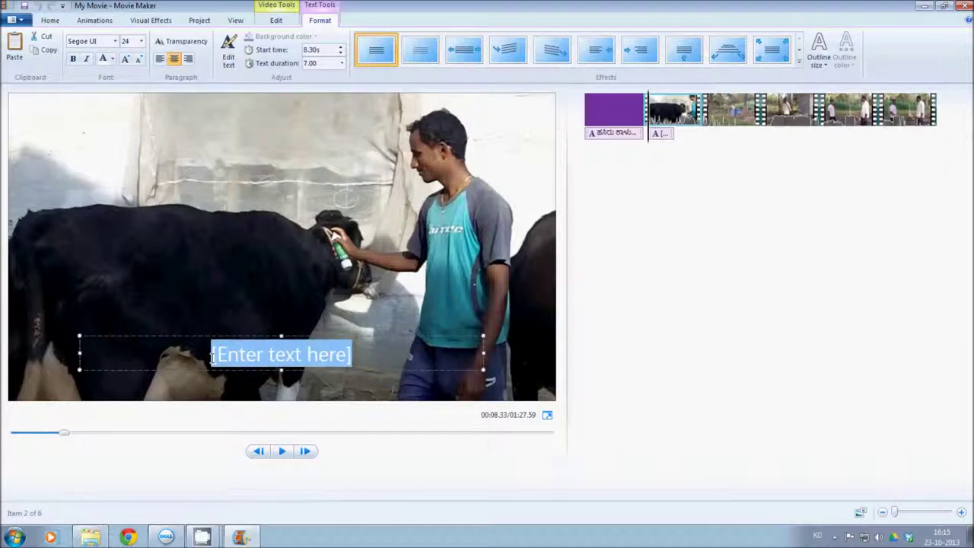
{"action": "left_click", "coordinate": [349, 355]}
{"action": "left_click", "coordinate": [115, 42]}
{"action": "left_click_drag", "start_coordinate": [174, 297], "coordinate": [176, 91]}
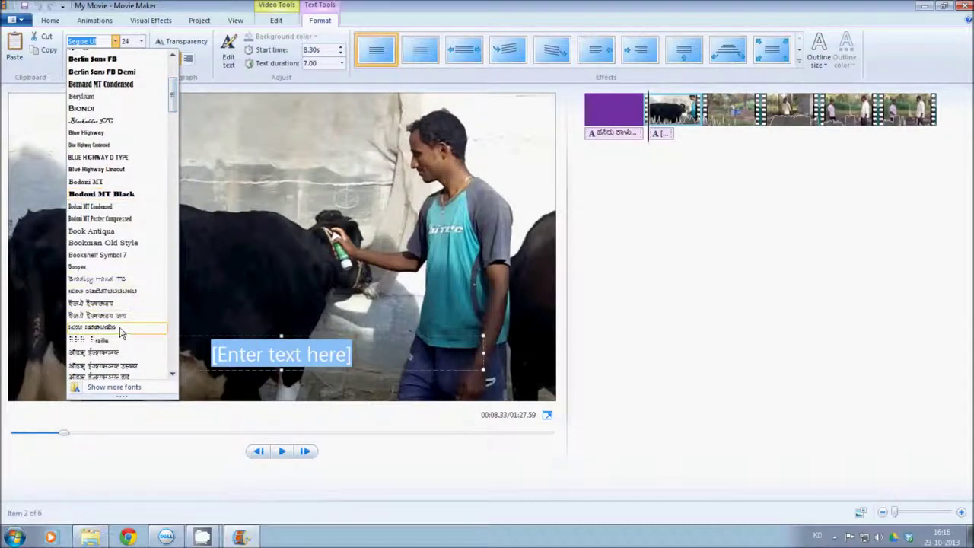
{"action": "left_click", "coordinate": [119, 328]}
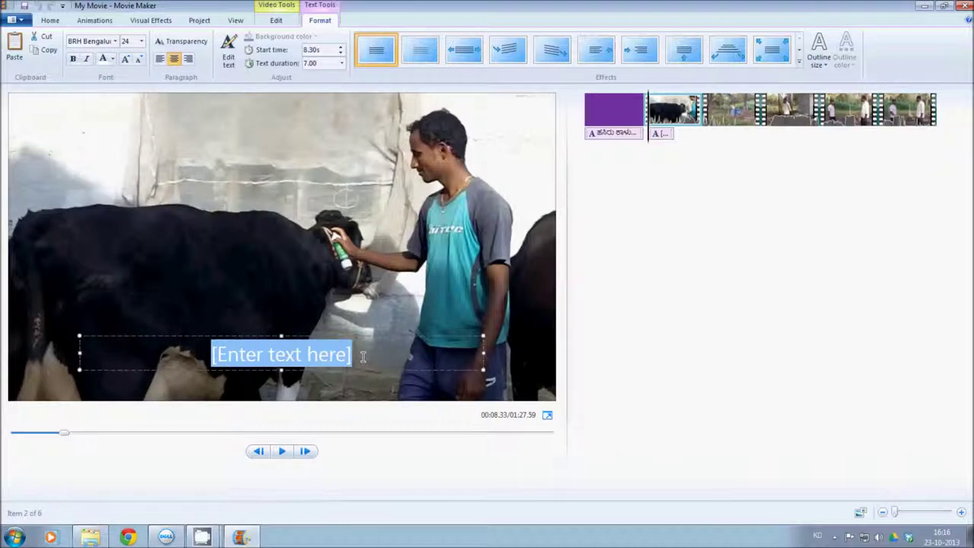
Replace the caption placeholder with 'ಔಷಧಿ ಸಿಂಪಡನೆ' and move it to the lower left
{"action": "left_click_drag", "start_coordinate": [352, 359], "coordinate": [216, 355]}
{"action": "type", "text": "ড"}
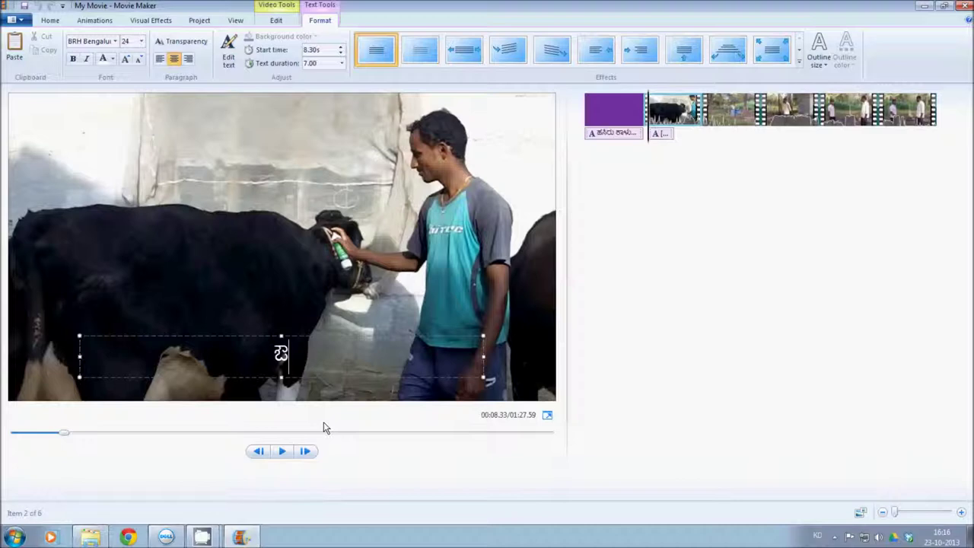
{"action": "type", "text": "ಷಧ್"}
{"action": "type", "text": "ಿ ಸಿ"}
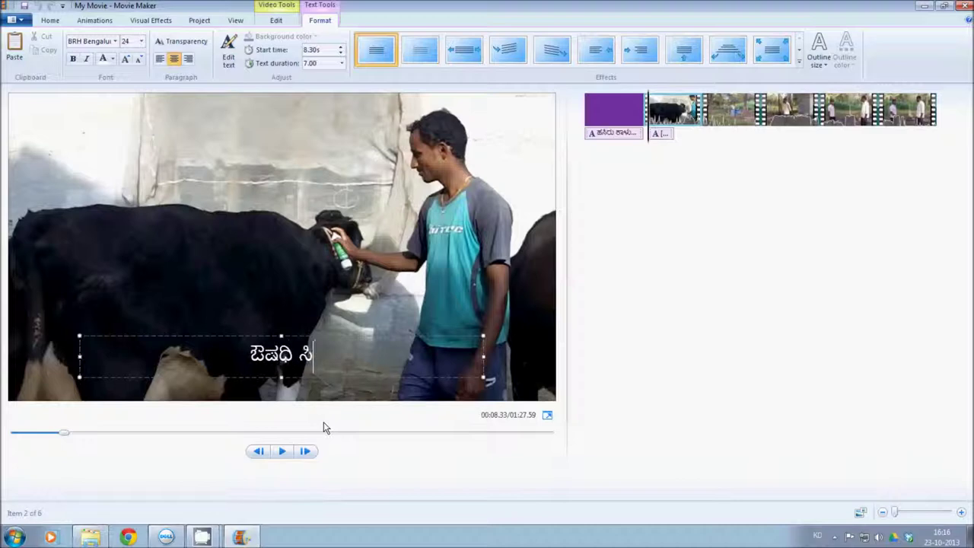
{"action": "type", "text": "ಂ"}
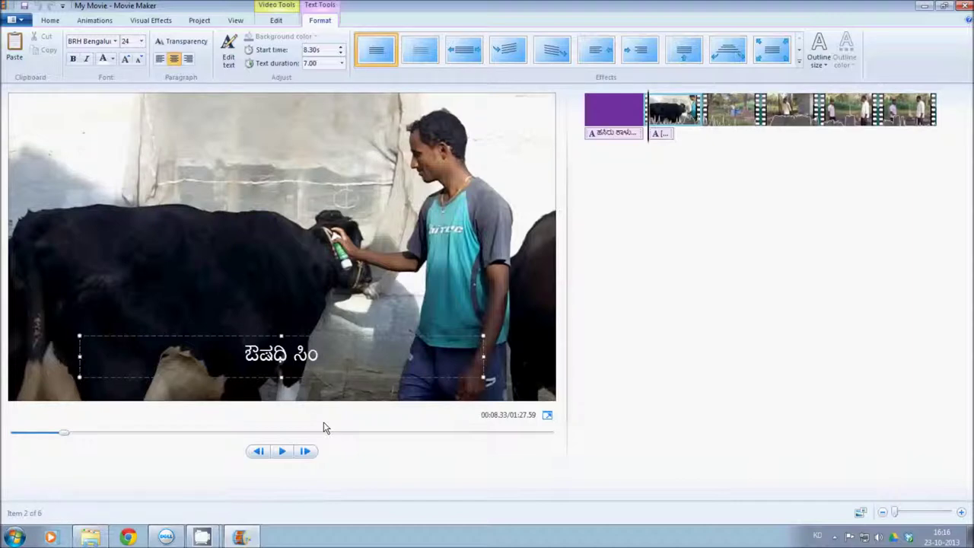
{"action": "type", "text": "ಪಡ"}
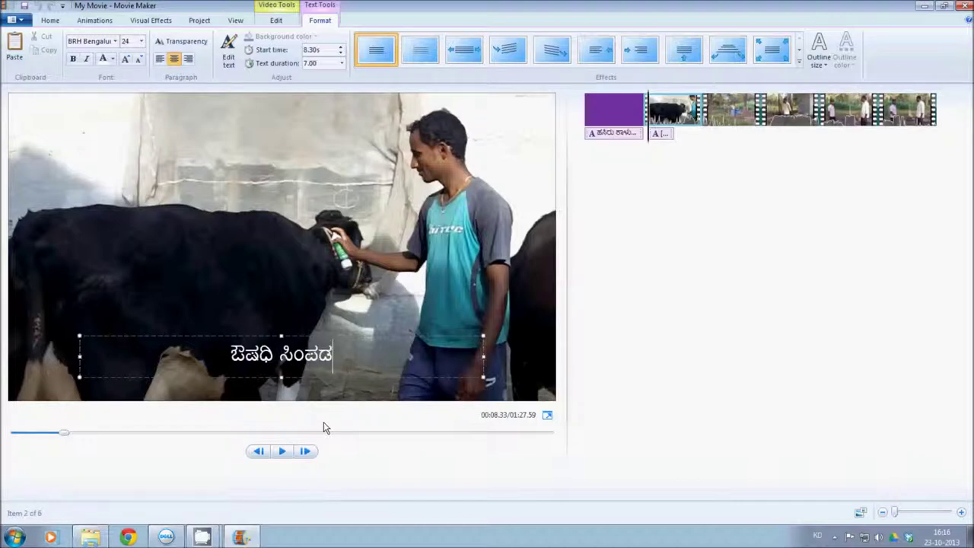
{"action": "type", "text": "ನೆ"}
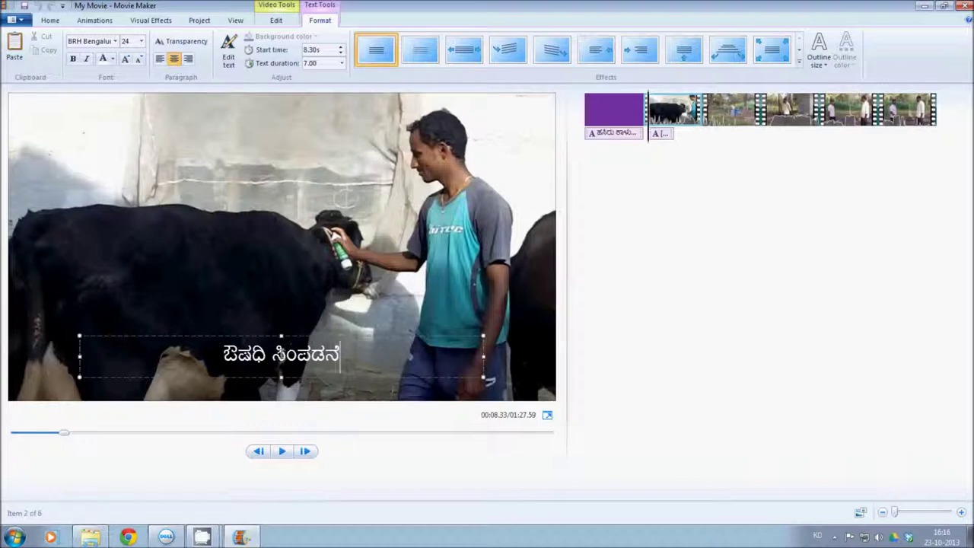
{"action": "left_click_drag", "start_coordinate": [264, 336], "coordinate": [211, 396]}
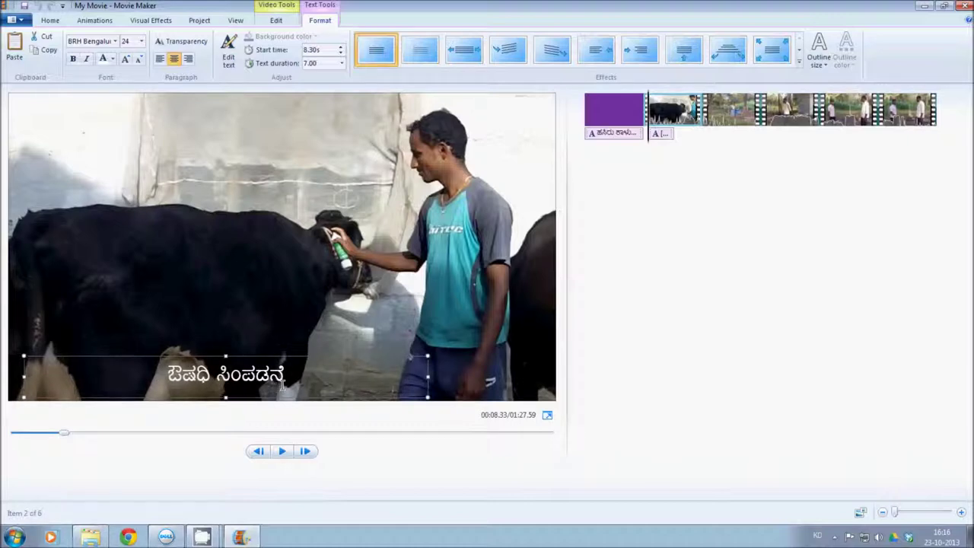
Finish the caption, then play and pause a preview of the captioned cow clip
{"action": "left_click", "coordinate": [259, 337]}
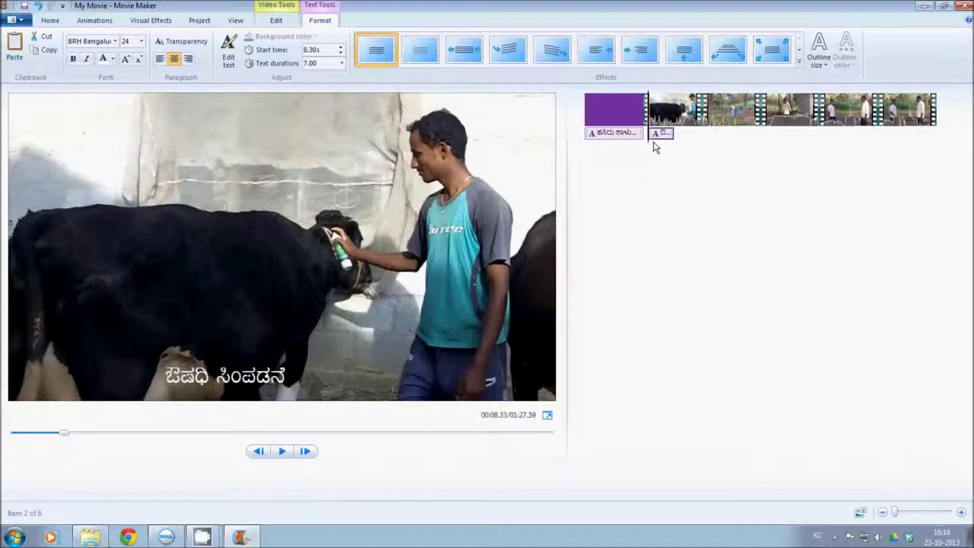
{"action": "left_click", "coordinate": [282, 453]}
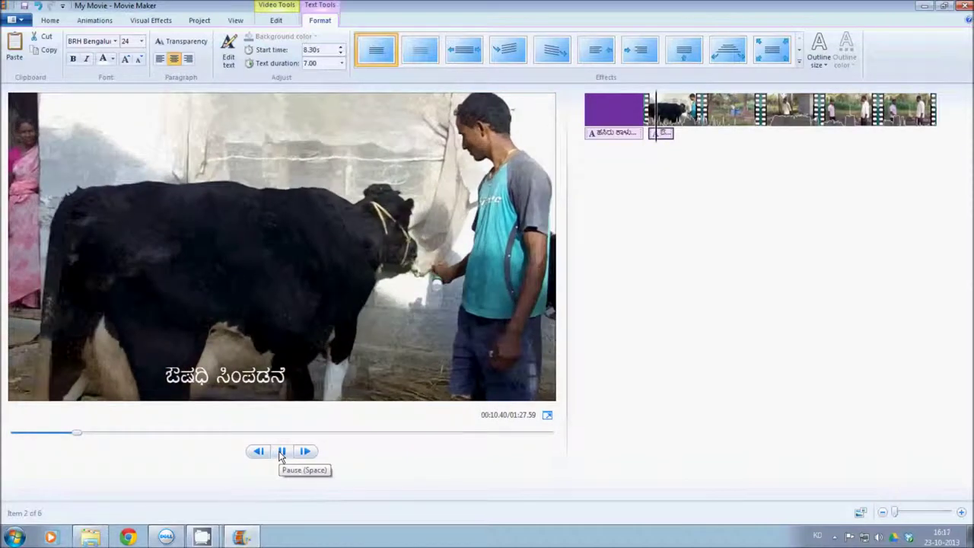
{"action": "left_click", "coordinate": [282, 453]}
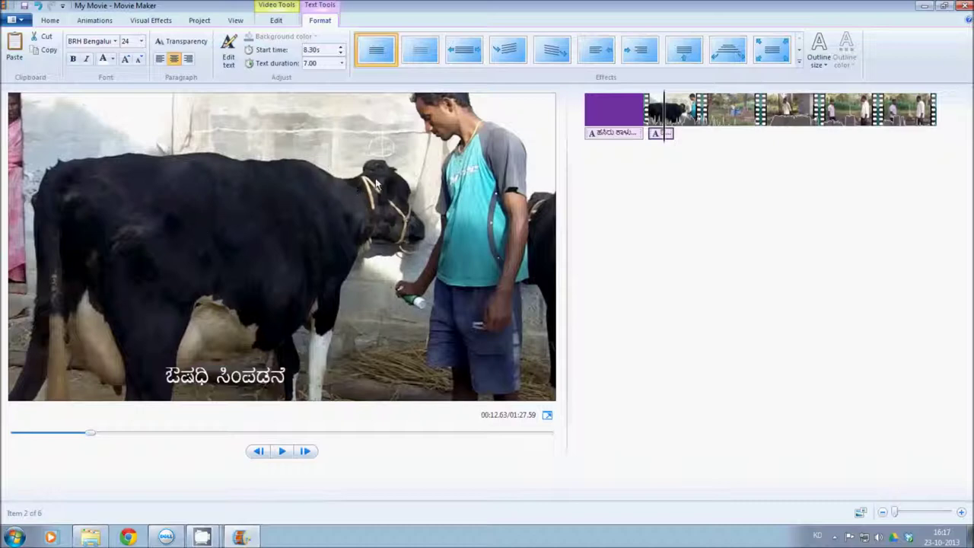
Select the purple title slide, then the cow video clip in the storyboard
{"action": "left_click", "coordinate": [416, 305]}
{"action": "left_click", "coordinate": [606, 122]}
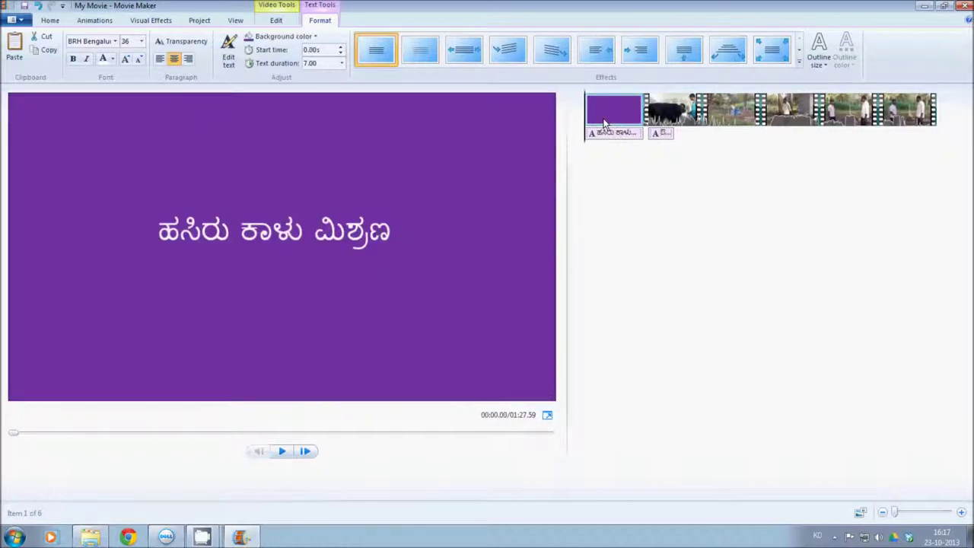
{"action": "left_click", "coordinate": [676, 116]}
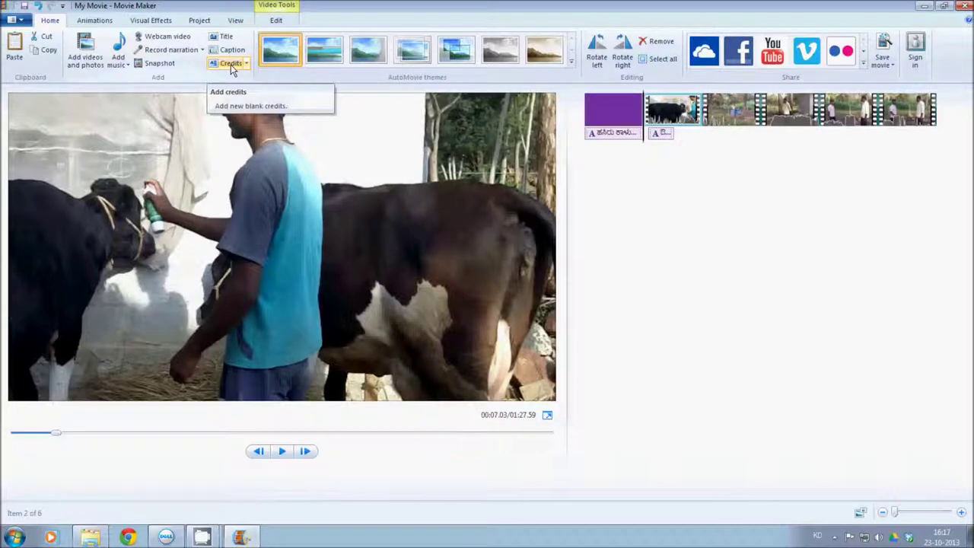
Add a blank credits slide at the end of the movie
{"action": "left_click", "coordinate": [230, 64]}
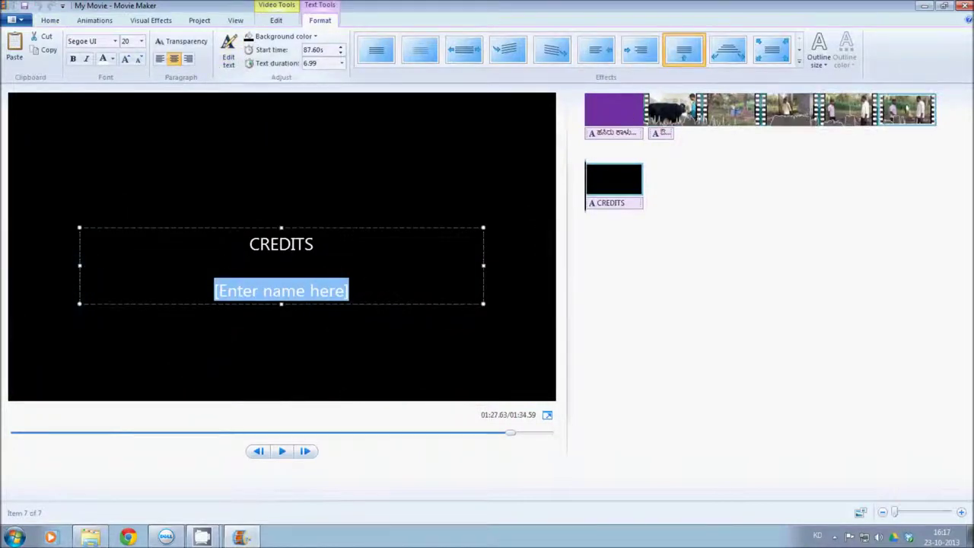
{"action": "left_click", "coordinate": [620, 186]}
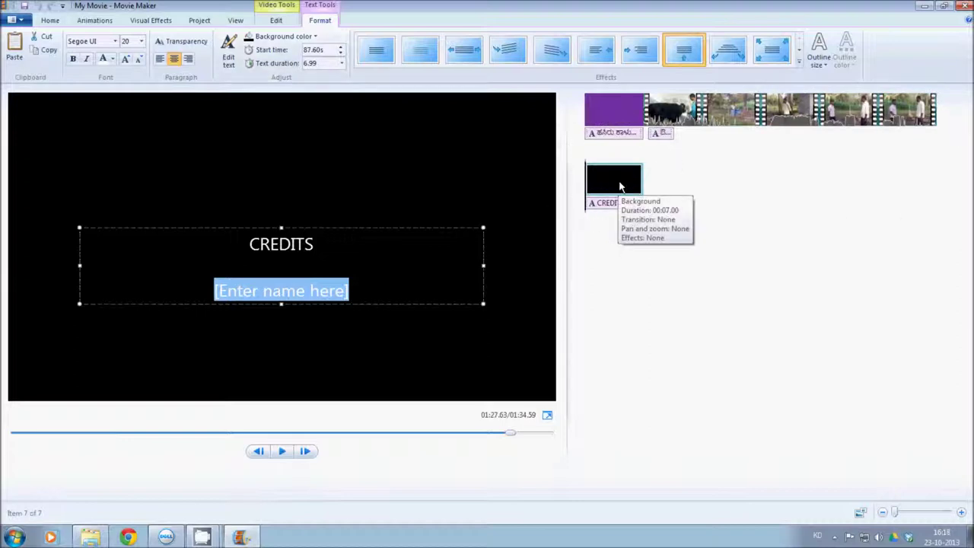
{"action": "left_click", "coordinate": [299, 247]}
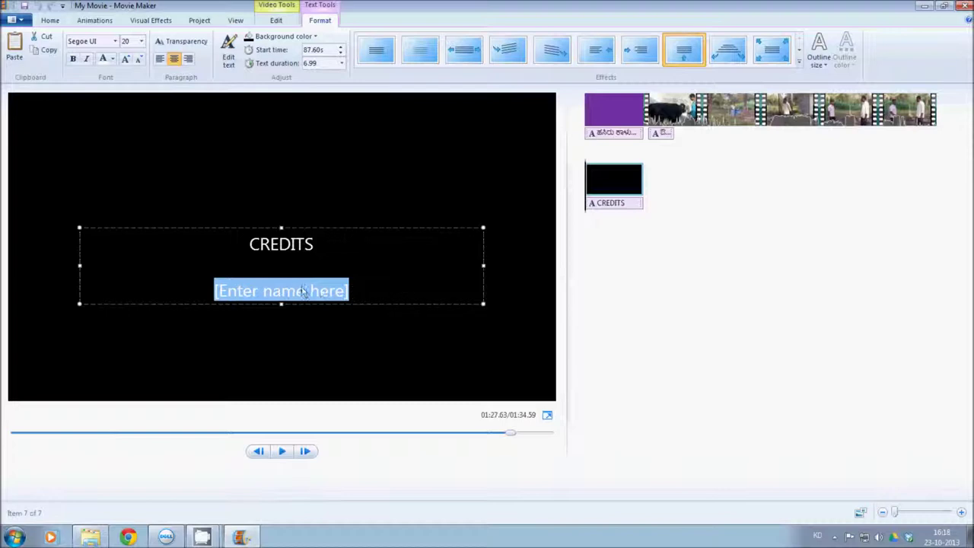
Set the credits text font to BRH Bengaluru
{"action": "left_click", "coordinate": [115, 41]}
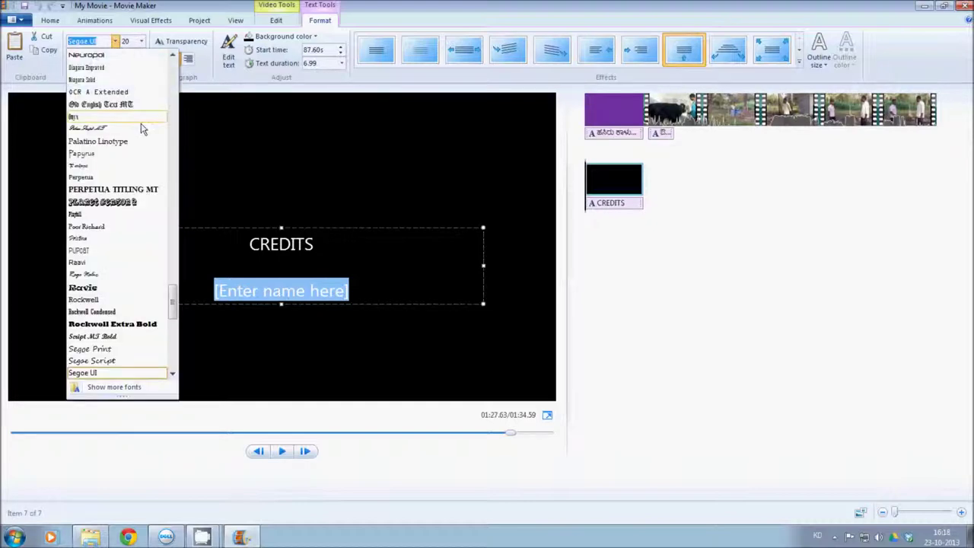
{"action": "left_click_drag", "start_coordinate": [175, 302], "coordinate": [174, 107]}
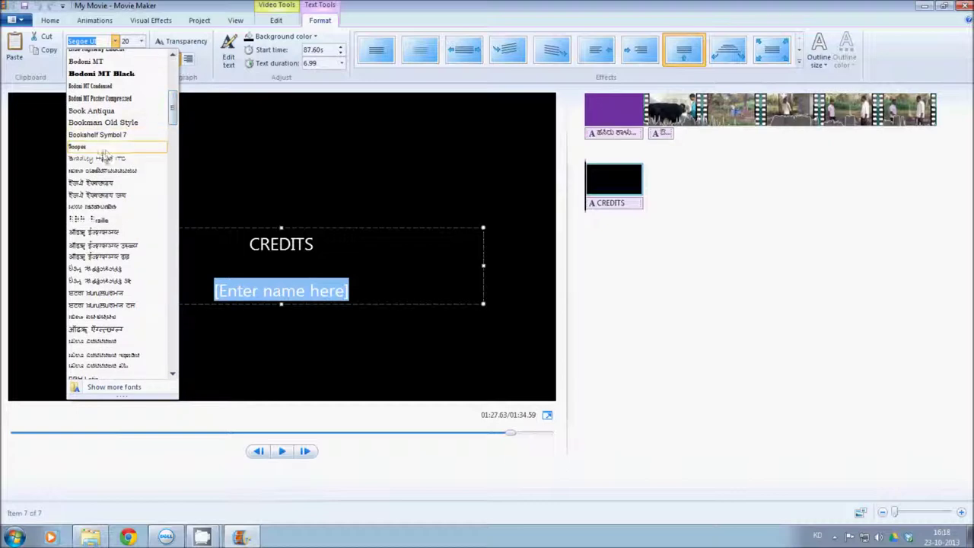
{"action": "left_click", "coordinate": [101, 206]}
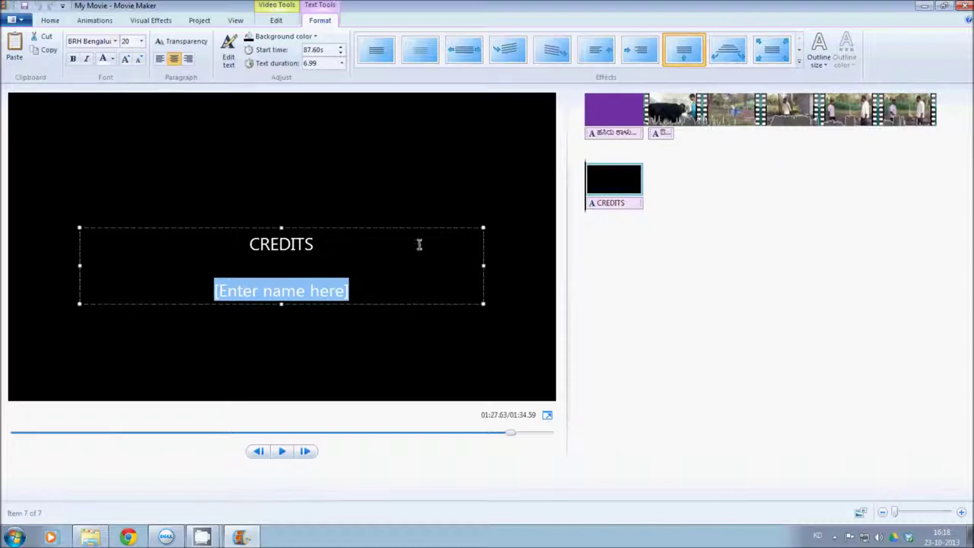
Replace the name placeholder with the Kannada story credit 'ಕಥೆ:' and the writer's name
{"action": "left_click_drag", "start_coordinate": [351, 289], "coordinate": [212, 293]}
{"action": "type", "text": "ಕ್"}
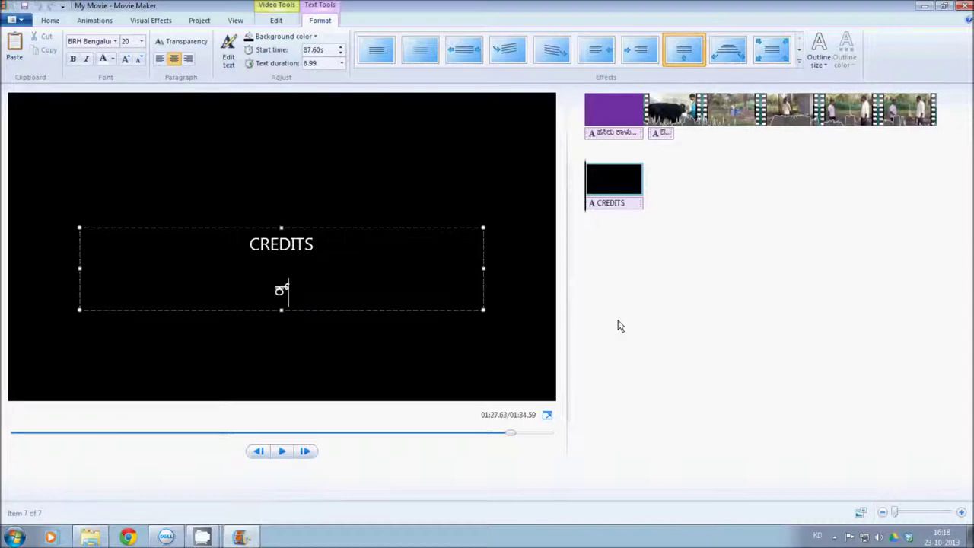
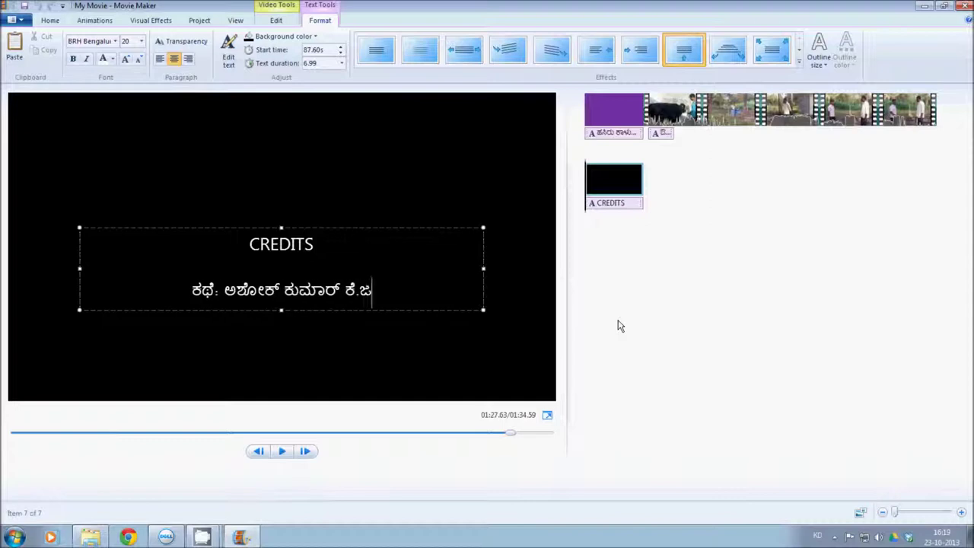
{"action": "key", "text": "Return"}
Type the Kannada direction credit 'ನಿರ್ದೇಶನ:' with the director's name, correcting typos
{"action": "type", "text": "ನಿರ್ದ್"}
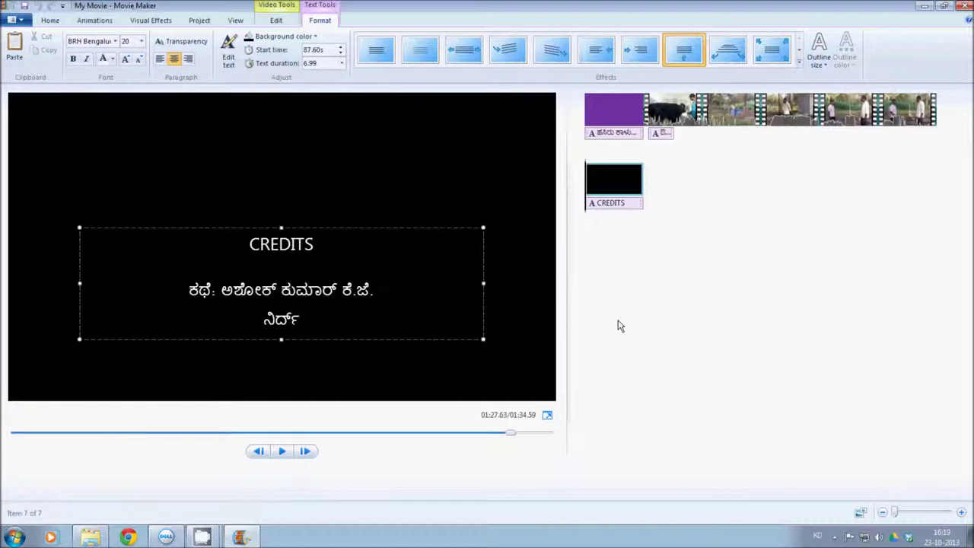
{"action": "key", "text": "BackSpace"}
{"action": "type", "text": "ೇಶನ"}
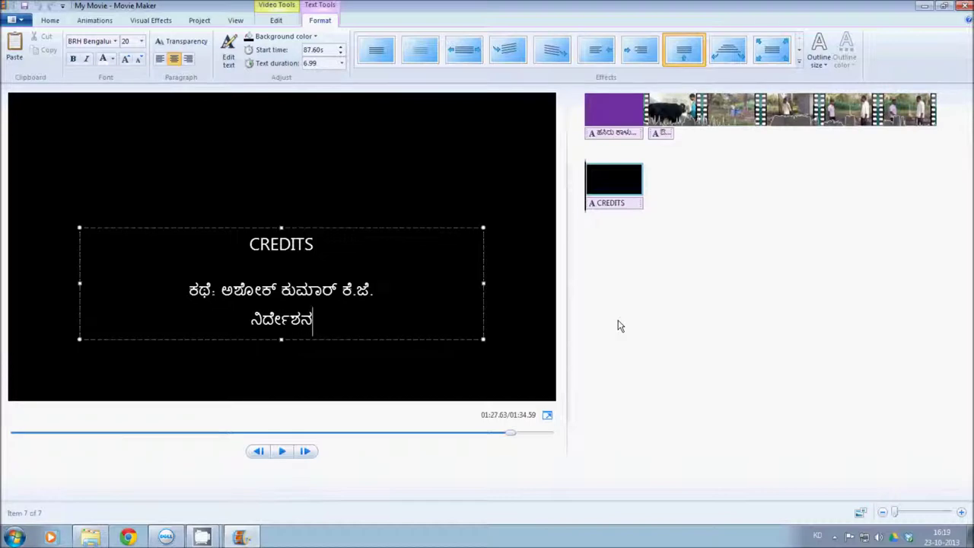
{"action": "type", "text": ": ದ್"}
{"action": "key", "text": "BackSpace"}
{"action": "type", "text": "ಡ್"}
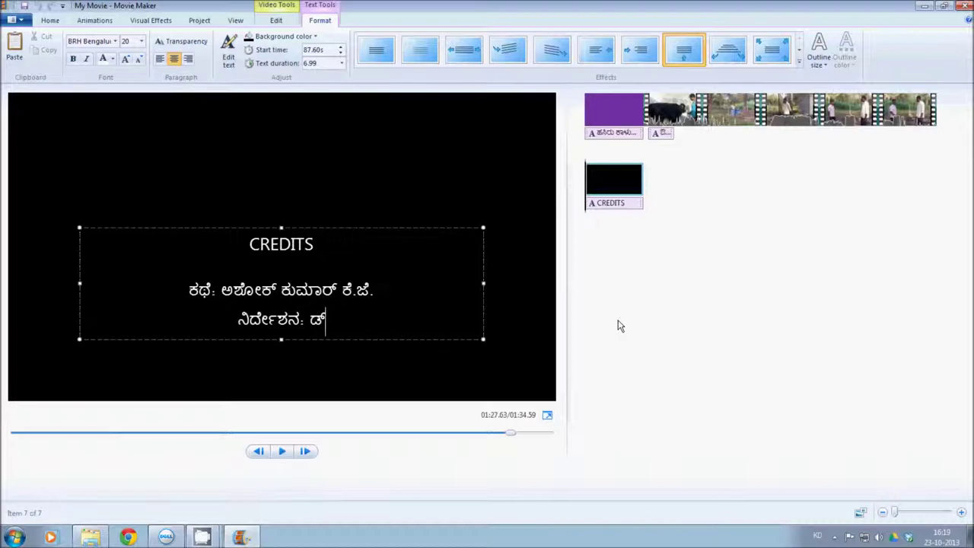
{"action": "key", "text": "BackSpace"}
{"action": "type", "text": "ಾ>"}
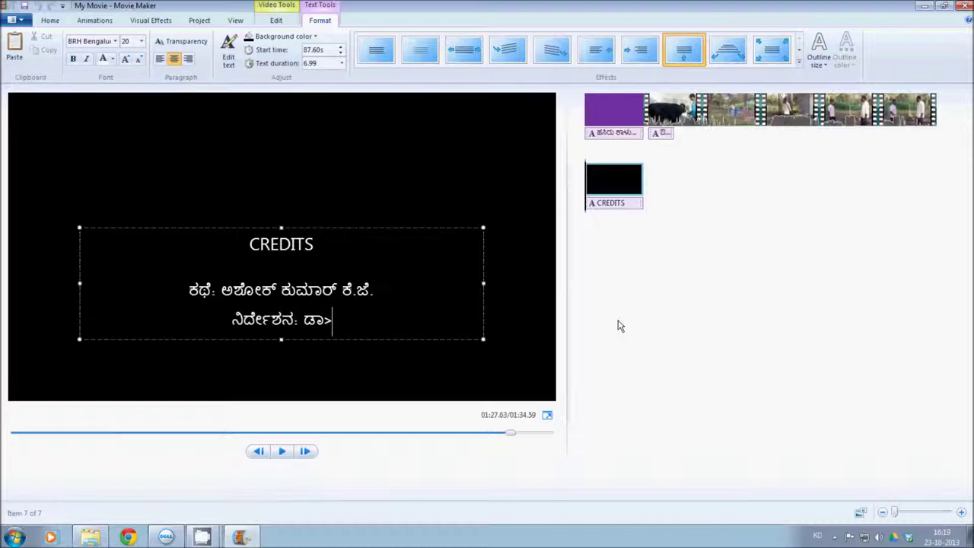
{"action": "key", "text": "BackSpace"}
{"action": "type", "text": ". ನಾ"}
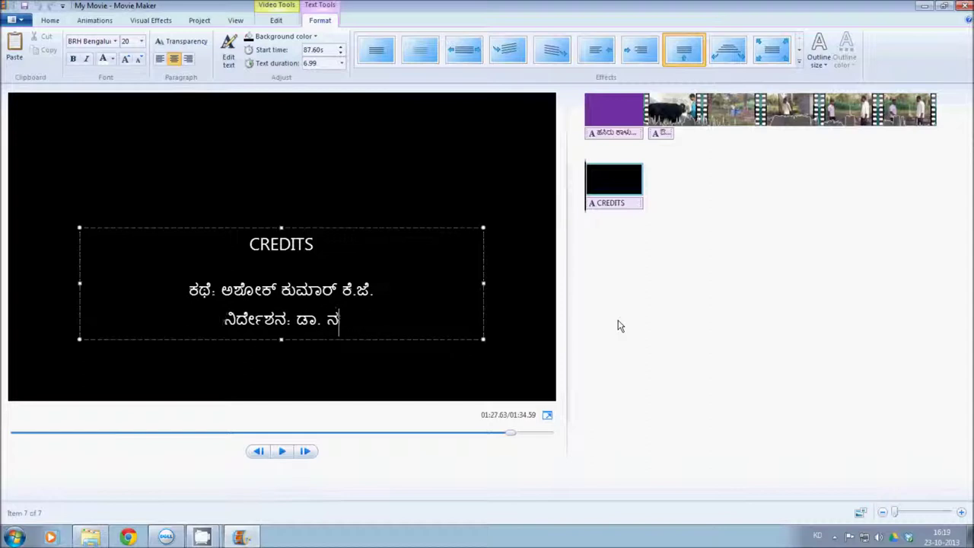
{"action": "type", "text": "ಡ"}
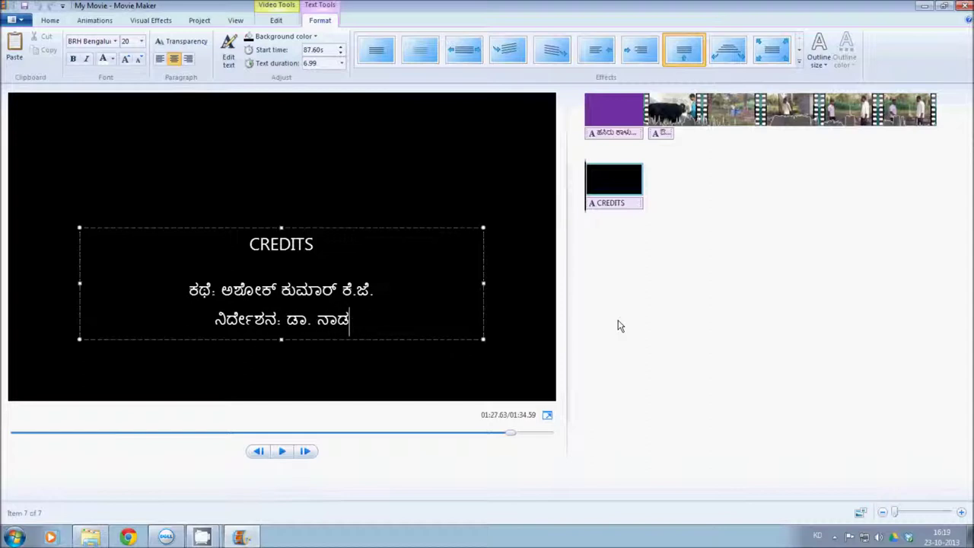
{"action": "type", "text": "ಗೌ"}
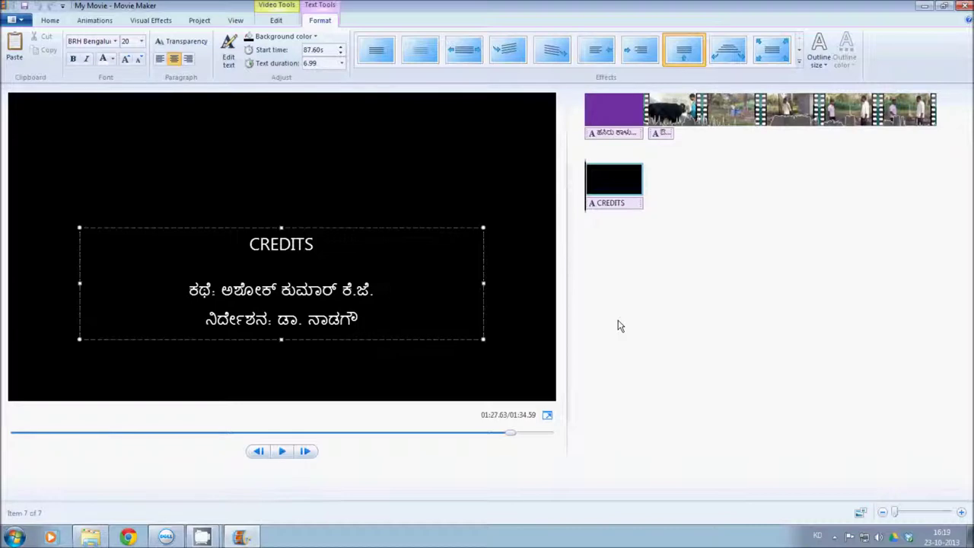
{"action": "type", "text": "ಡ್"}
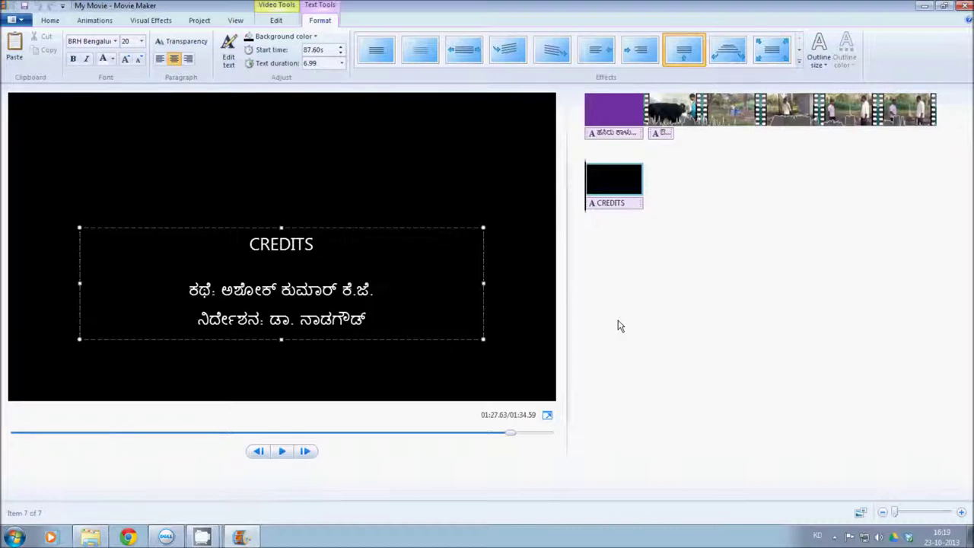
{"action": "key", "text": "BackSpace"}
{"action": "key", "text": "Return"}
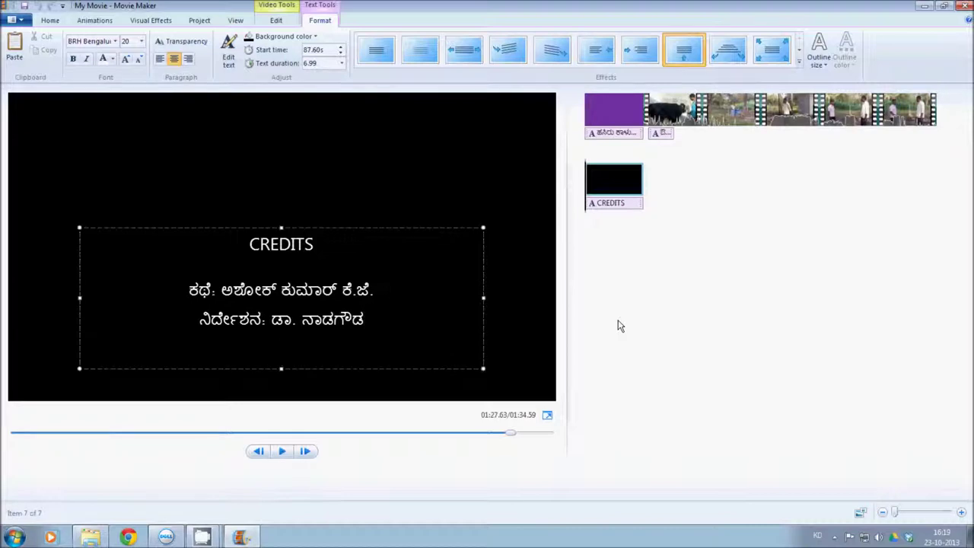
Add the Kannada village (ಗ್ರಾಮ:), farmer (ರೈತ:) and camera credit lines
{"action": "type", "text": "ಗ್ರಾಮ:"}
{"action": "key", "text": "Return"}
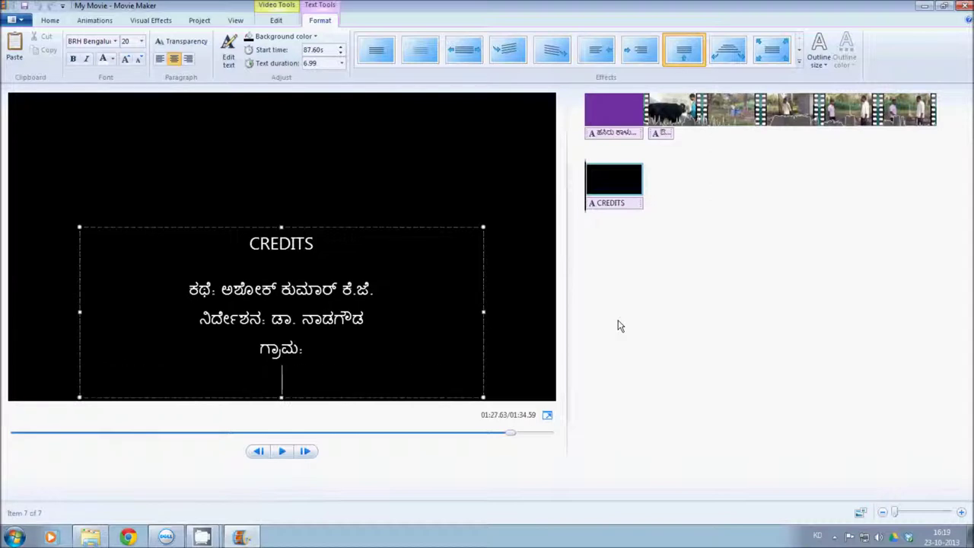
{"action": "type", "text": "ರೈತ:"}
{"action": "key", "text": "Return"}
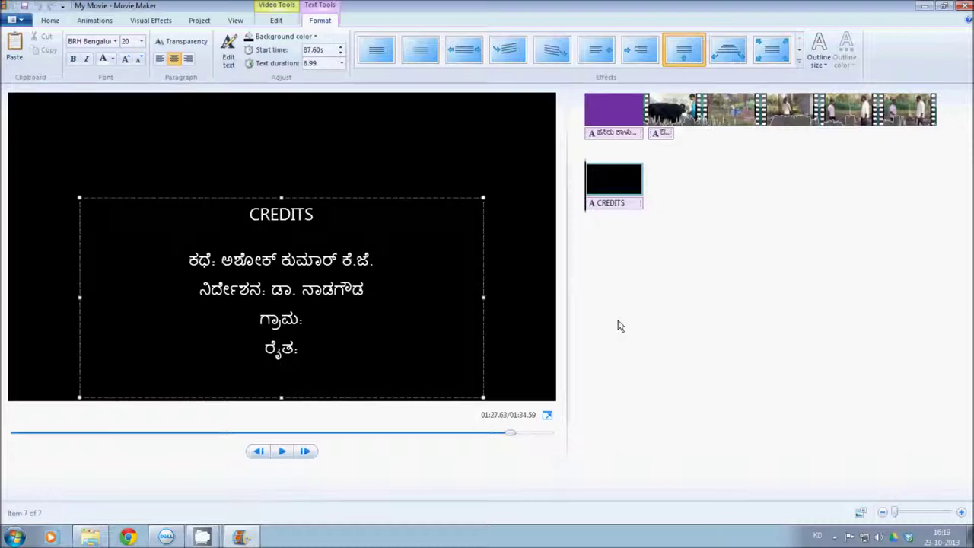
{"action": "type", "text": "ಕ್ಯ"}
{"action": "type", "text": "ಾ"}
{"action": "type", "text": "ಾ"}
{"action": "type", "text": "ಮ್"}
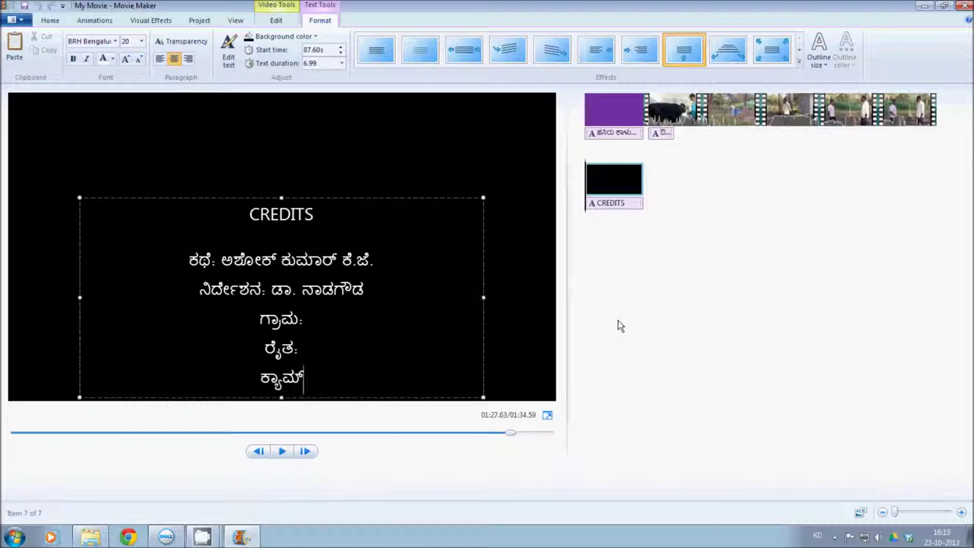
{"action": "key", "text": "BackSpace"}
{"action": "type", "text": "ೆರ"}
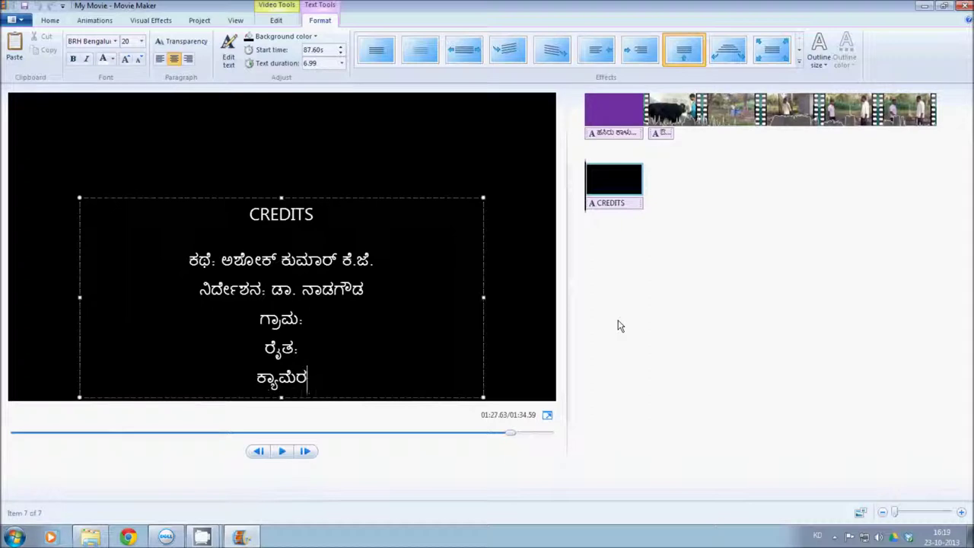
{"action": "type", "text": "ಃ"}
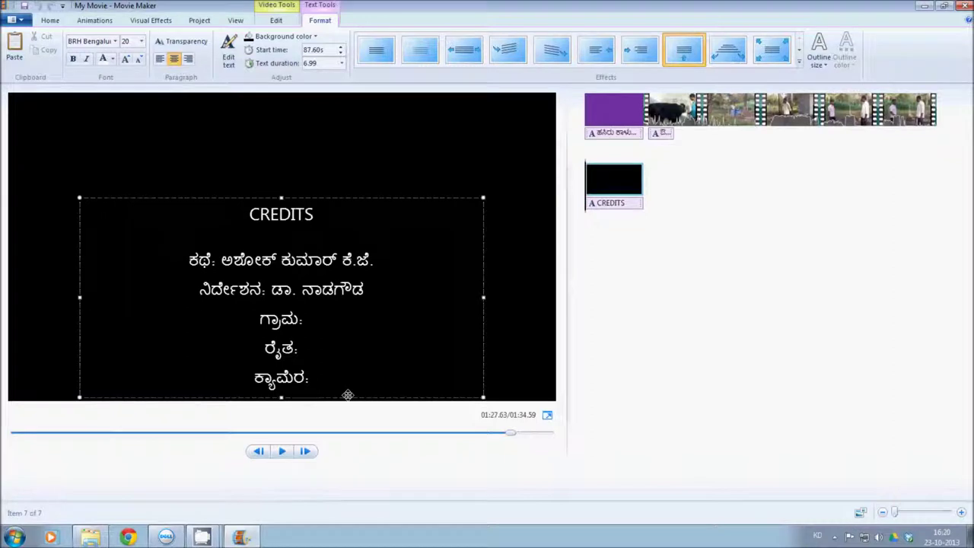
Stop editing the credits text and select the CREDITS slide
{"action": "left_click", "coordinate": [507, 325]}
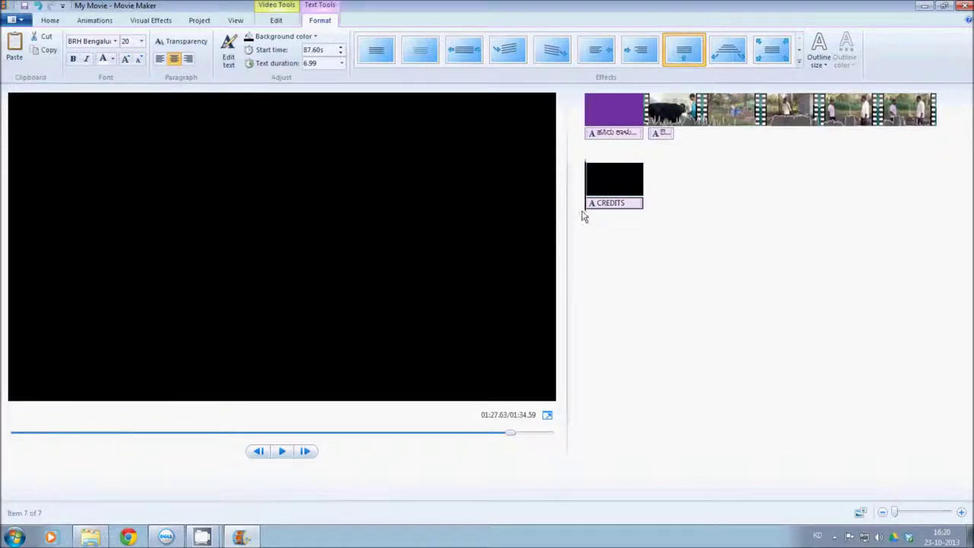
{"action": "left_click", "coordinate": [609, 120]}
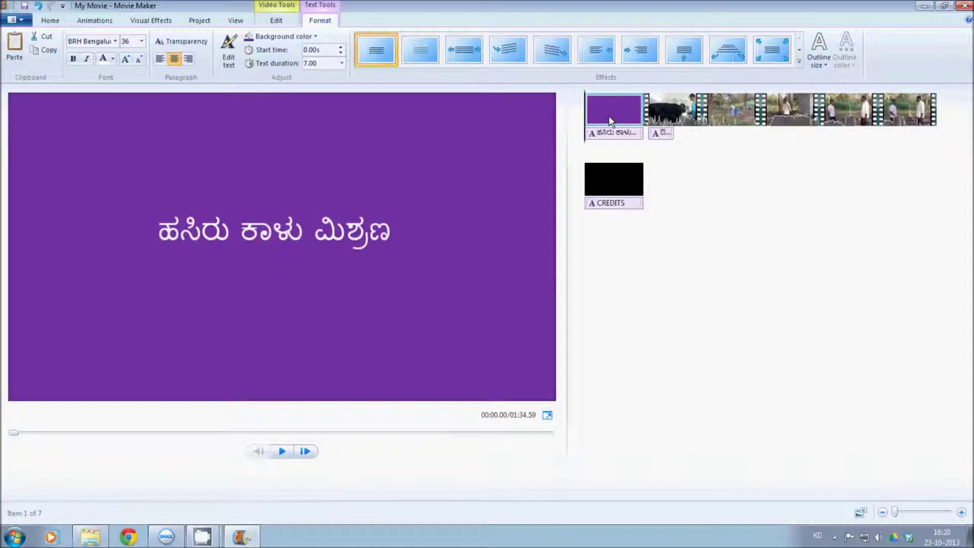
{"action": "left_click", "coordinate": [609, 186]}
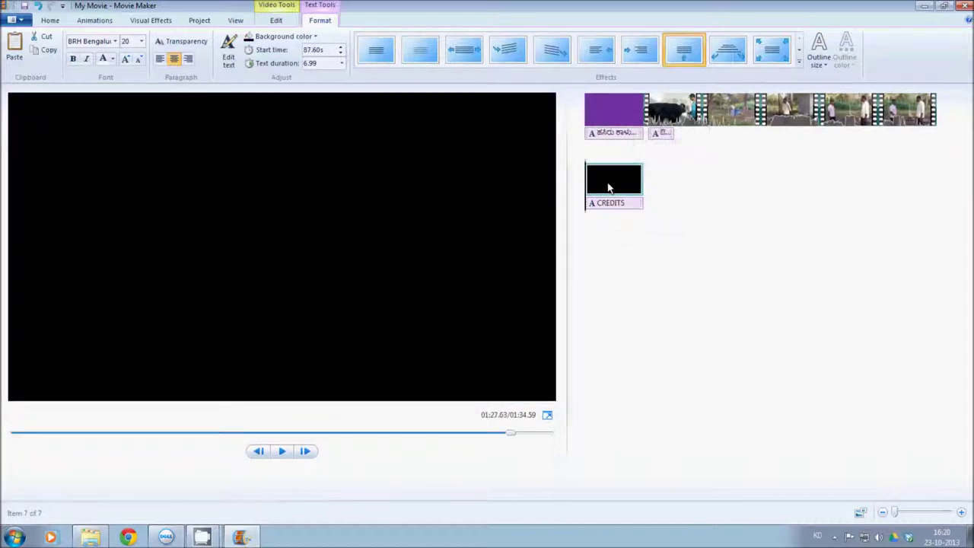
{"action": "left_click", "coordinate": [611, 123]}
{"action": "left_click", "coordinate": [621, 183]}
Give the credits slide a purple background and preview the scrolling credits
{"action": "left_click", "coordinate": [305, 40]}
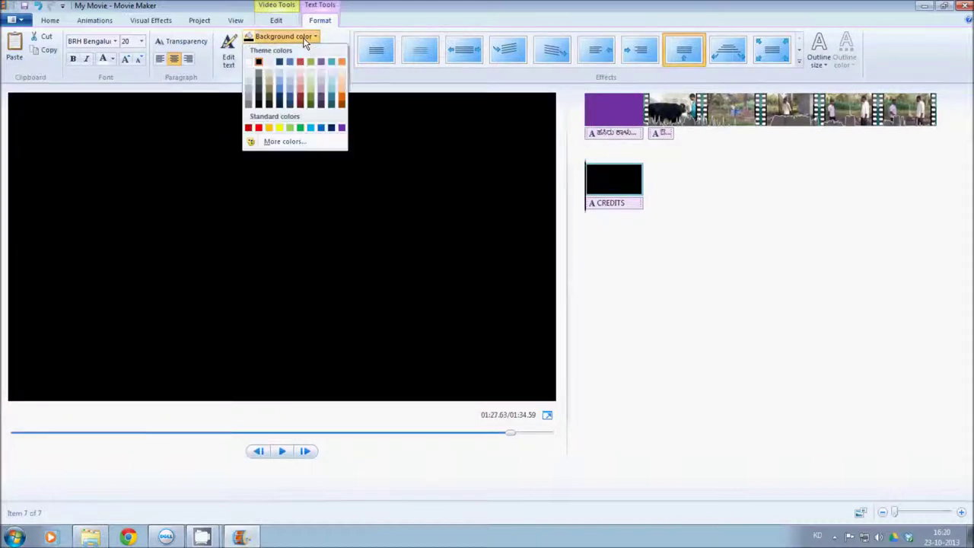
{"action": "left_click", "coordinate": [341, 128]}
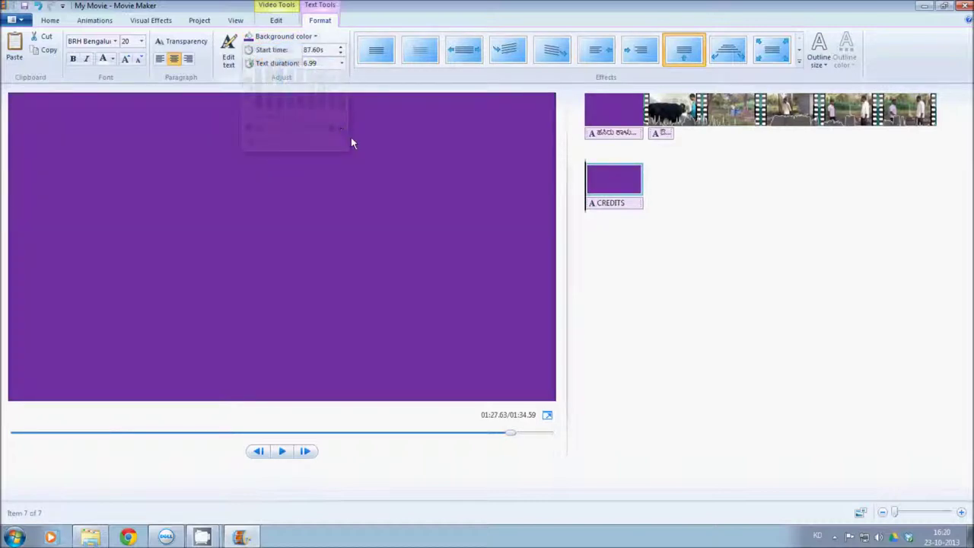
{"action": "left_click", "coordinate": [283, 451]}
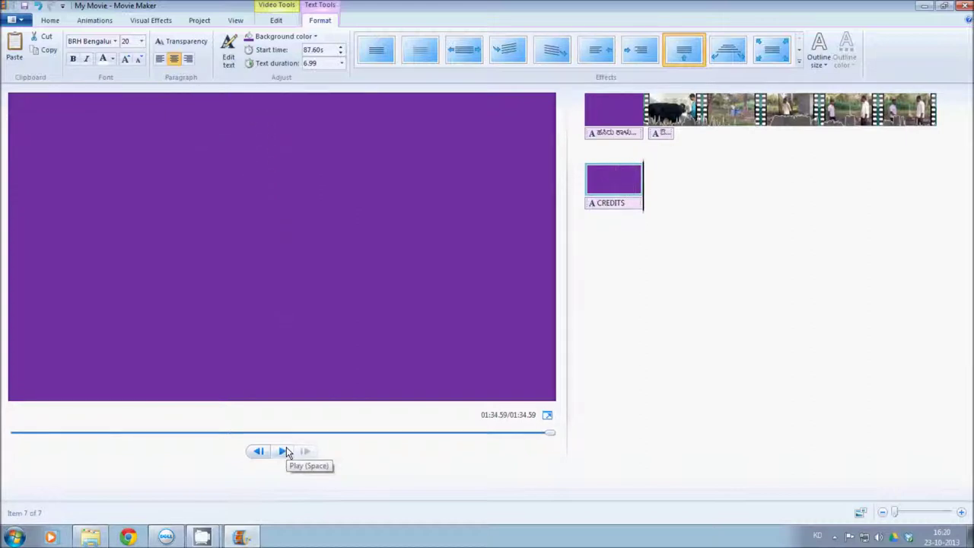
{"action": "left_click", "coordinate": [609, 121]}
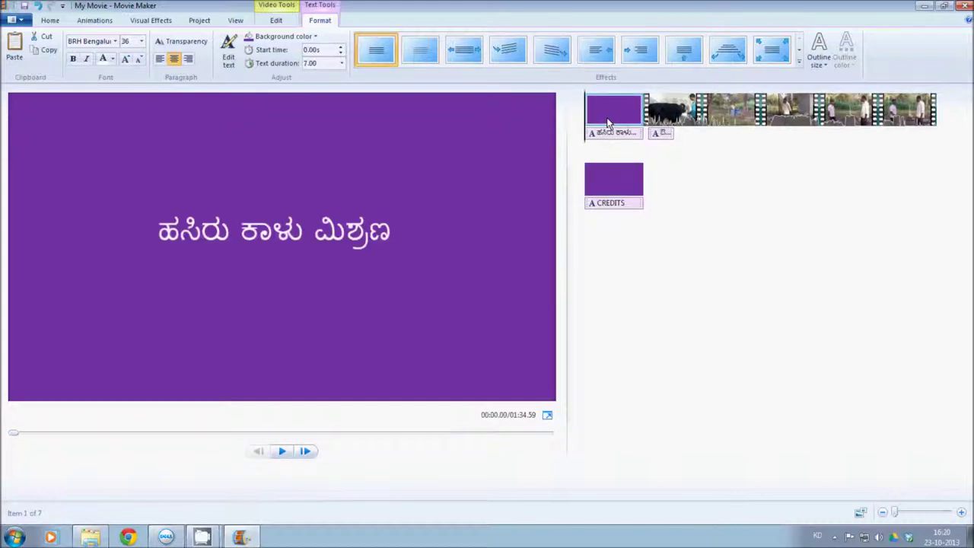
Select the Kannada title text on the Format tab and preview the title slide
{"action": "left_click", "coordinate": [671, 107]}
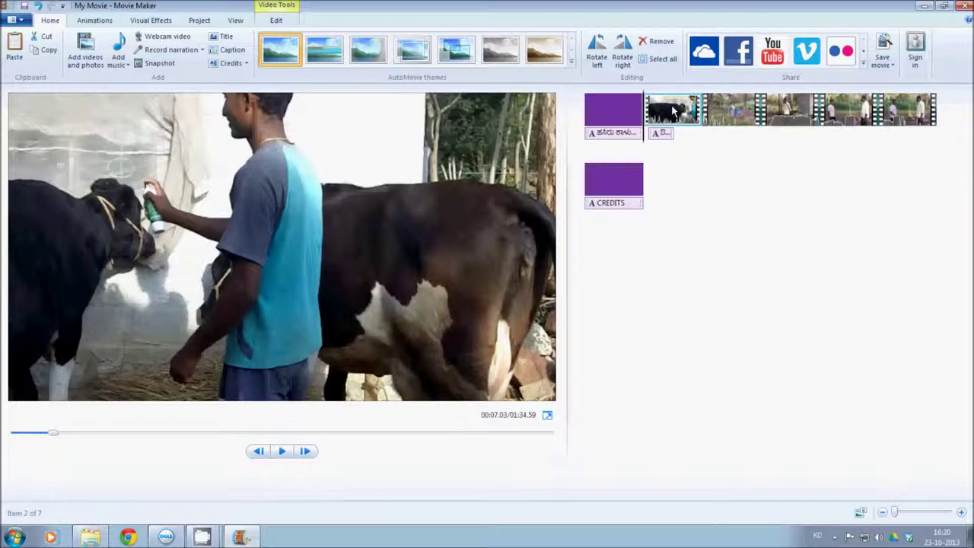
{"action": "left_click", "coordinate": [598, 190]}
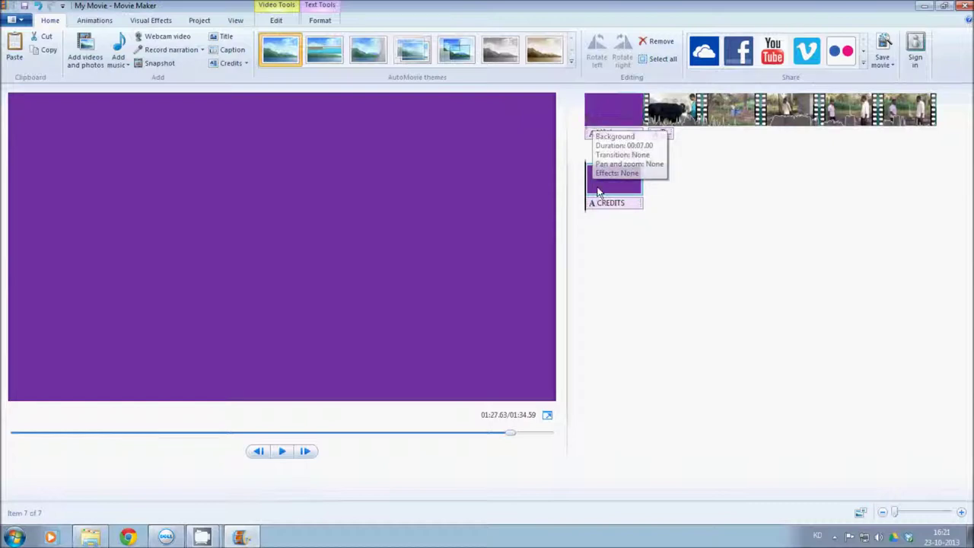
{"action": "left_click", "coordinate": [599, 126]}
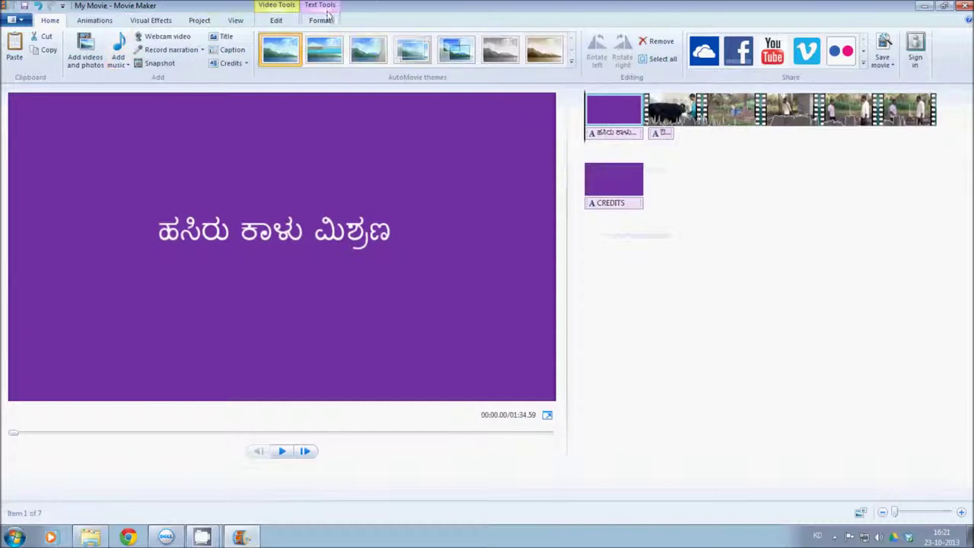
{"action": "left_click", "coordinate": [325, 5]}
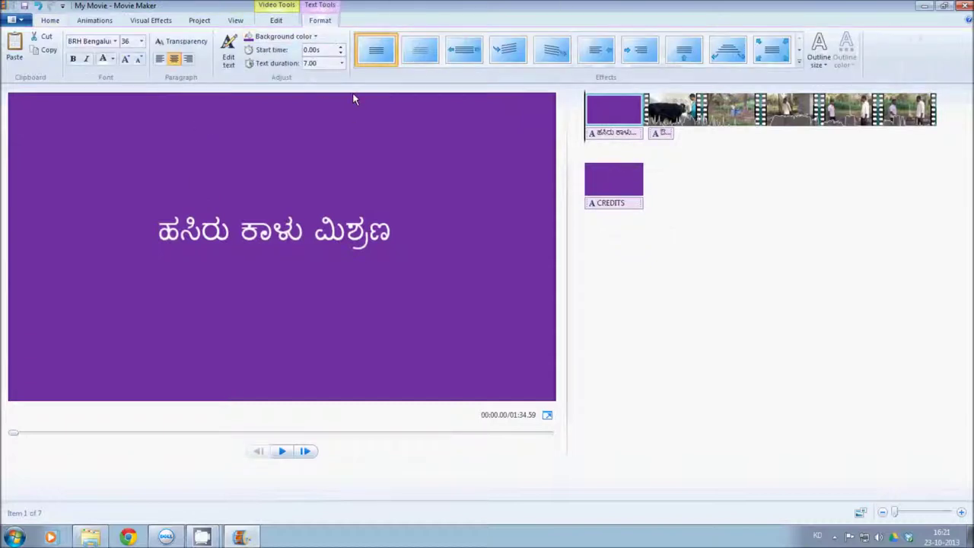
{"action": "left_click", "coordinate": [288, 236]}
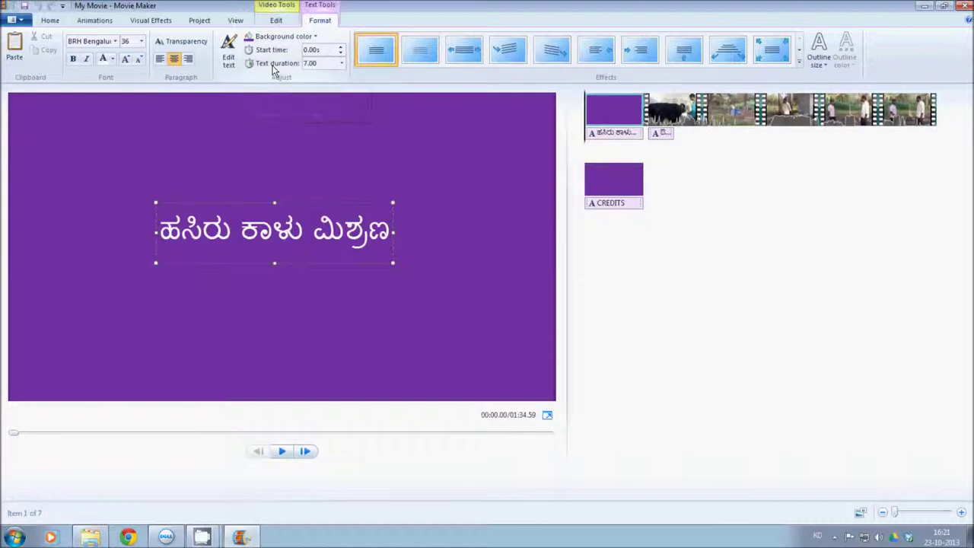
{"action": "left_click", "coordinate": [316, 64]}
{"action": "left_click", "coordinate": [316, 64]}
{"action": "left_click", "coordinate": [296, 296]}
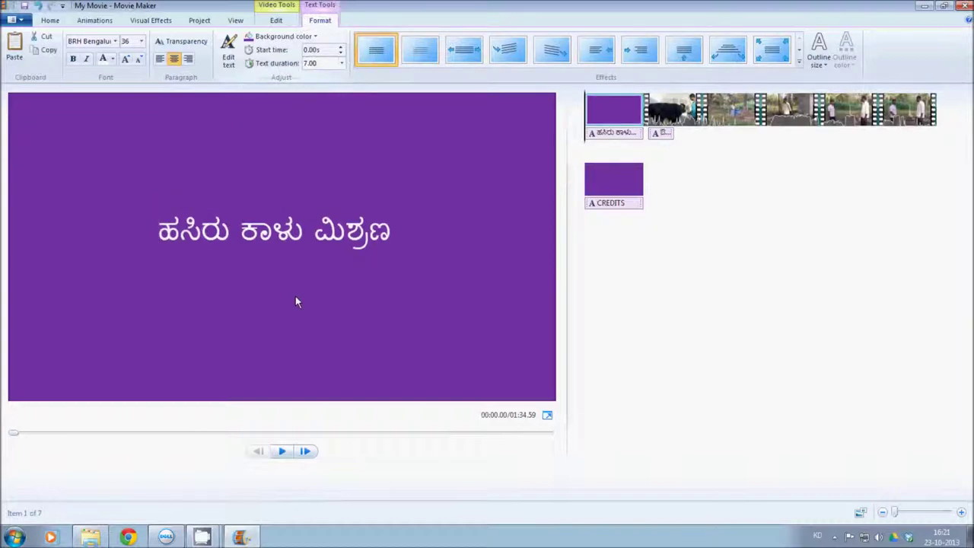
{"action": "left_click", "coordinate": [281, 452]}
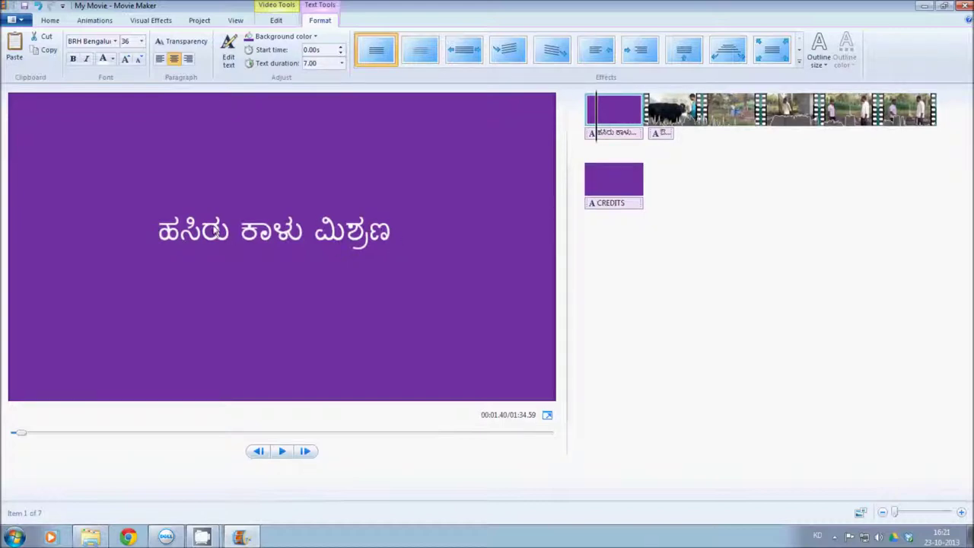
Set the title text duration to 4.00 seconds and preview the shortened title
{"action": "left_click", "coordinate": [341, 63]}
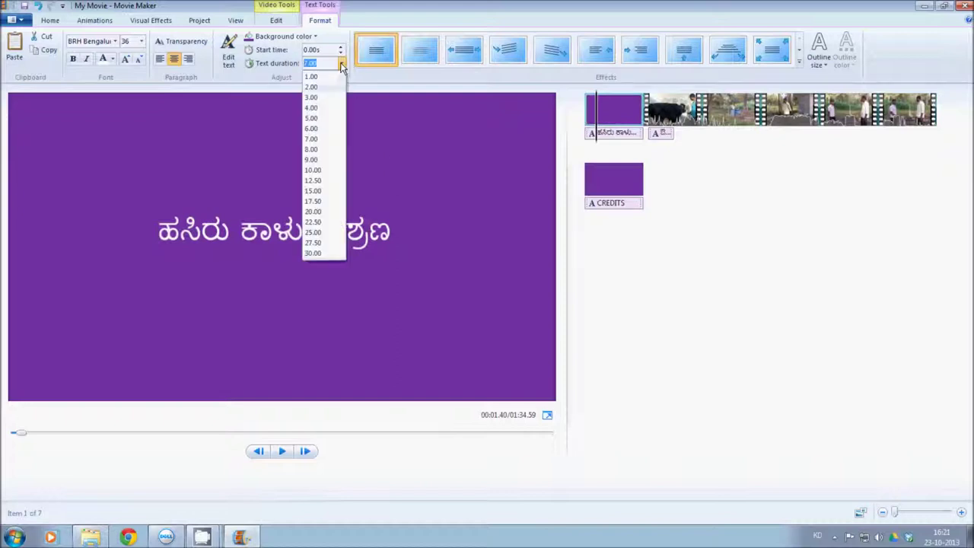
{"action": "left_click", "coordinate": [327, 109]}
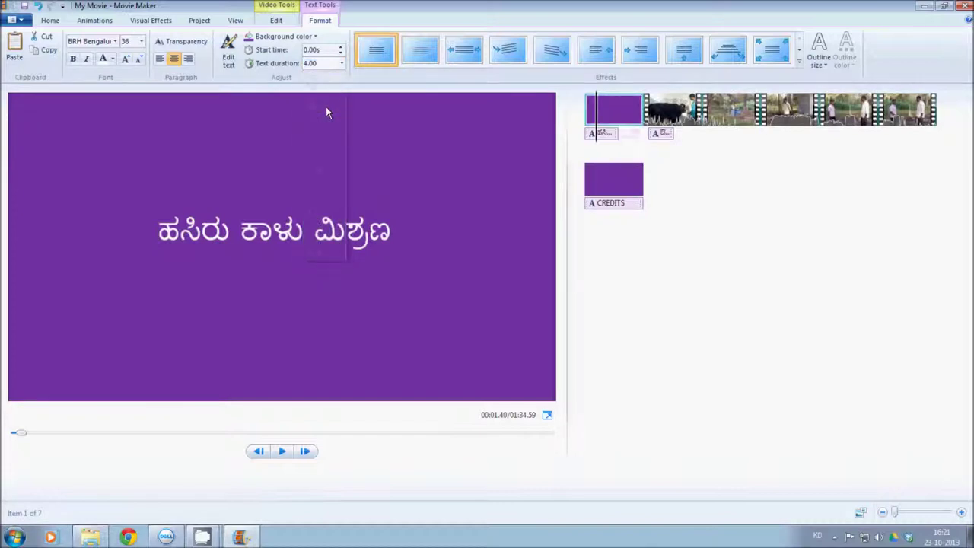
{"action": "left_click", "coordinate": [587, 146]}
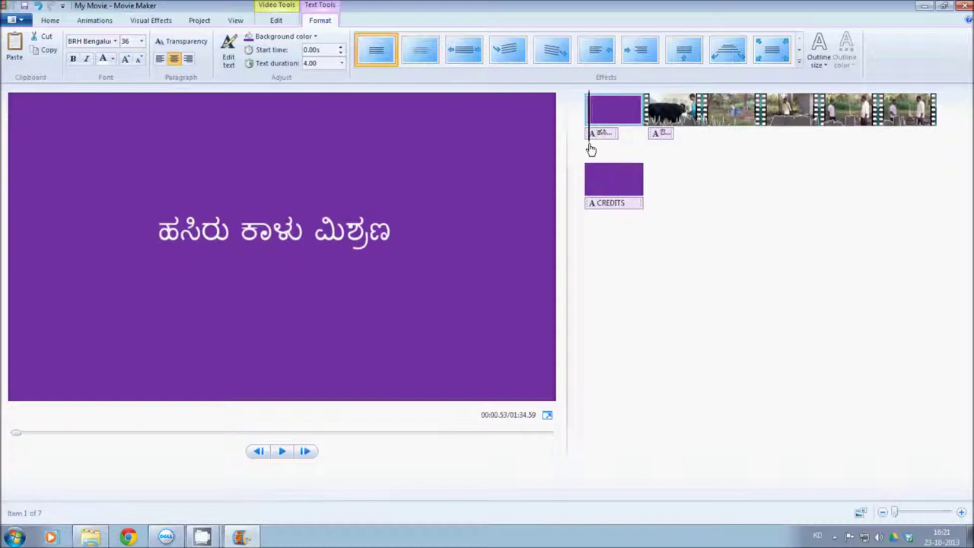
{"action": "left_click", "coordinate": [281, 453]}
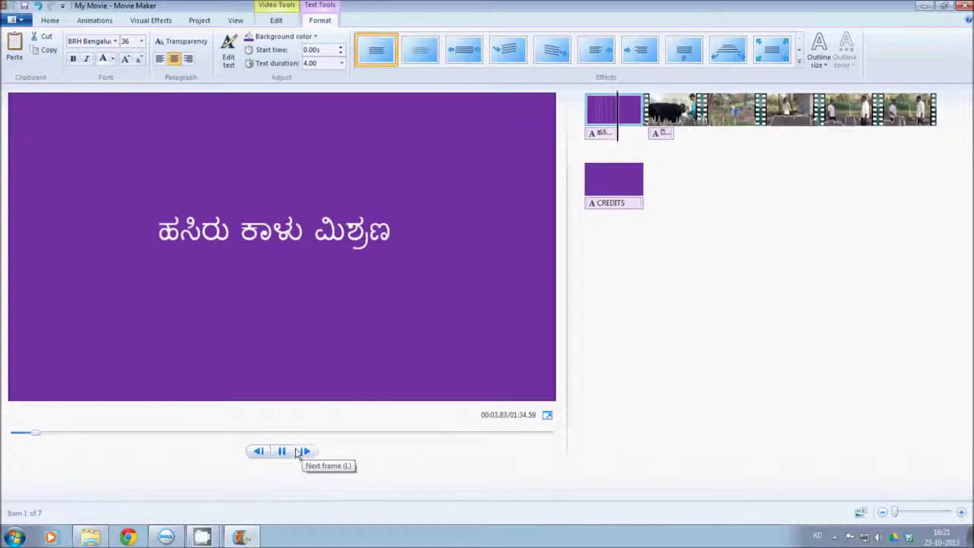
{"action": "left_click", "coordinate": [281, 452]}
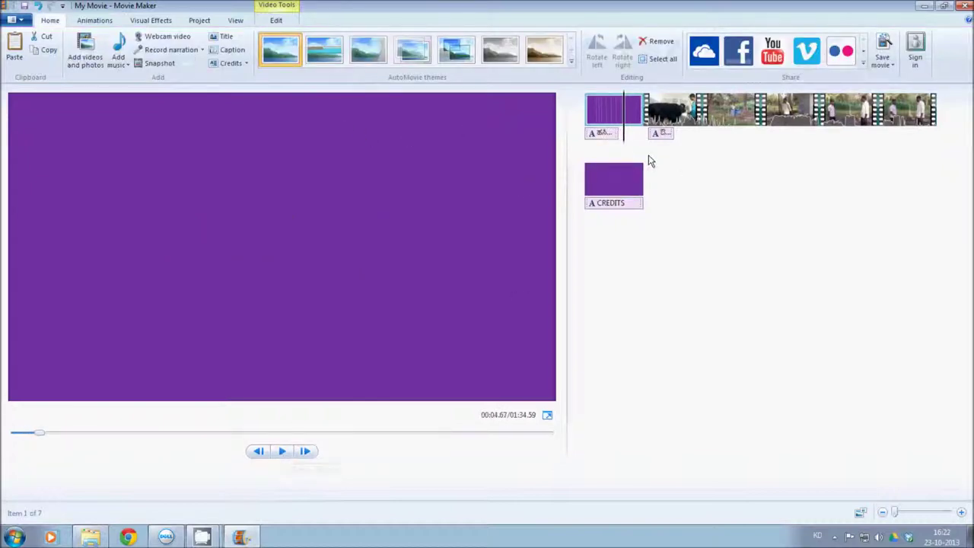
{"action": "left_click", "coordinate": [600, 134]}
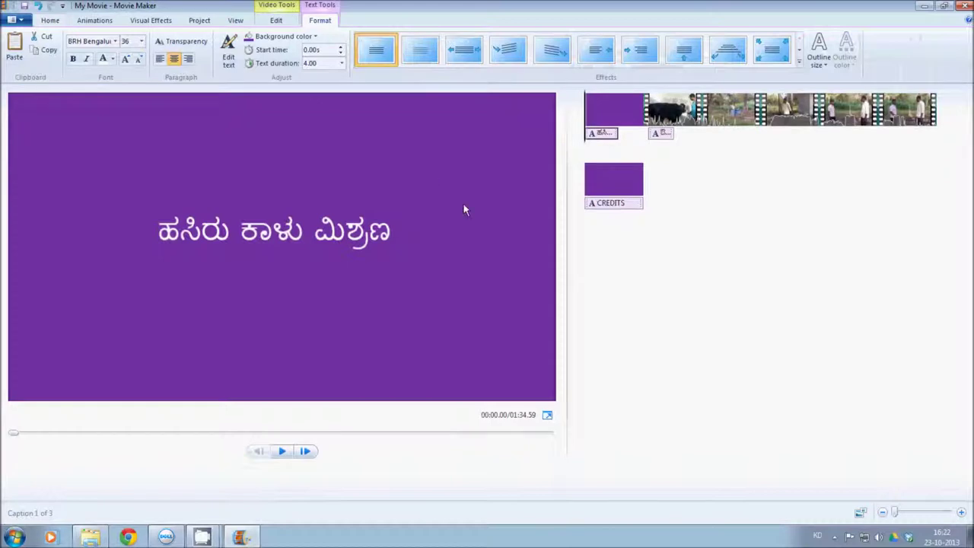
{"action": "left_click", "coordinate": [587, 196]}
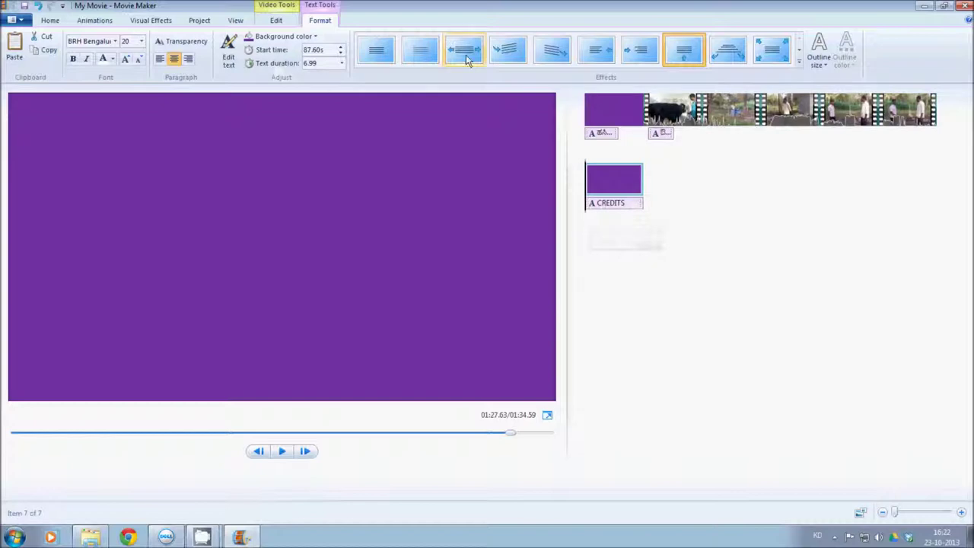
Set the credits text duration to 10.00 seconds and preview the longer scroll
{"action": "left_click", "coordinate": [284, 66]}
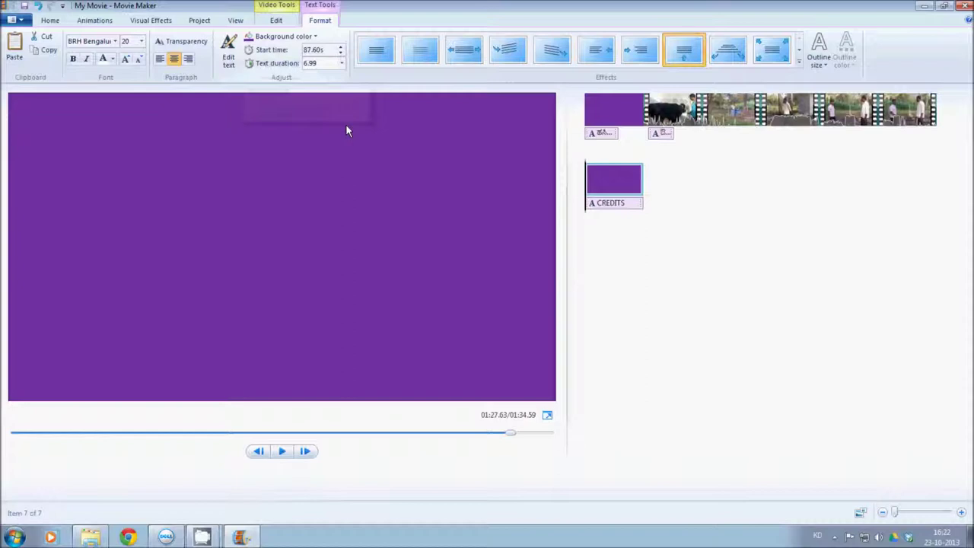
{"action": "left_click", "coordinate": [341, 64]}
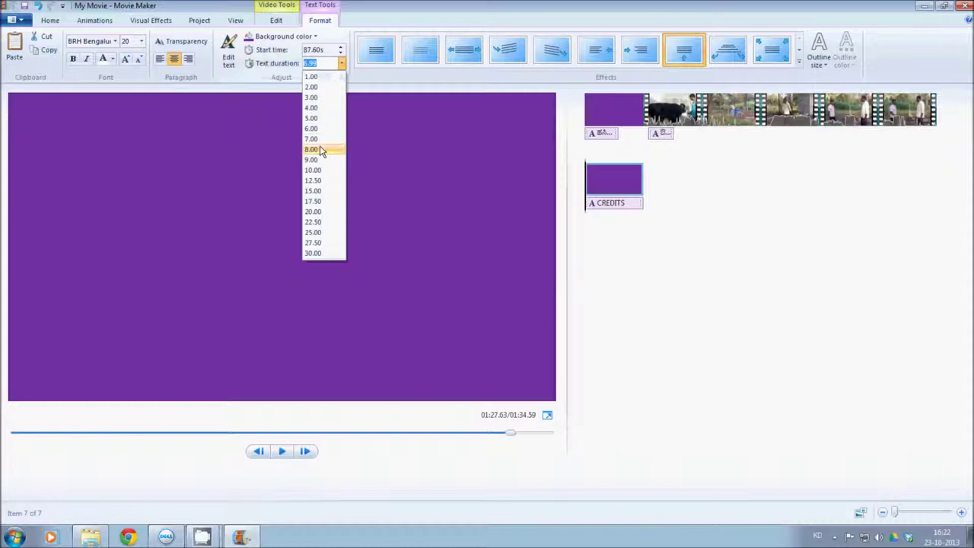
{"action": "left_click", "coordinate": [323, 170]}
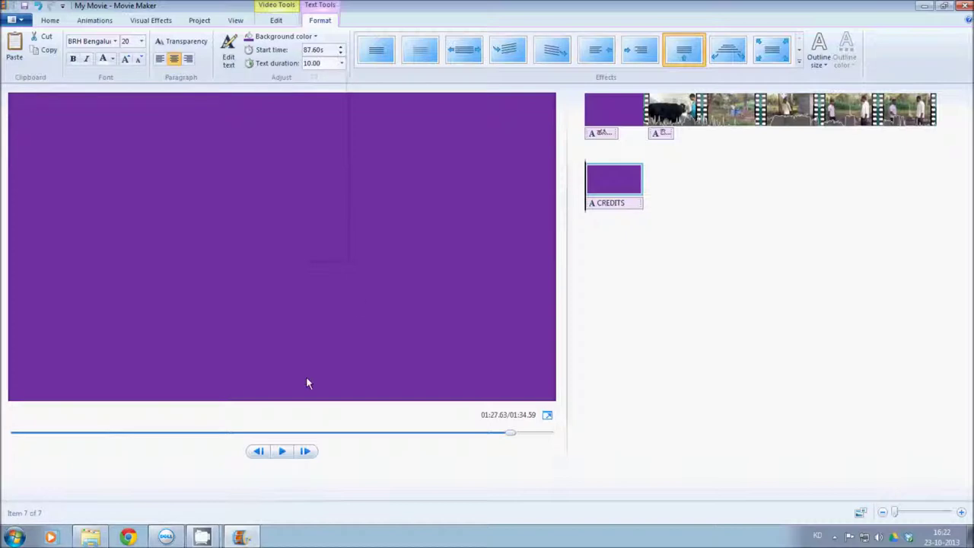
{"action": "left_click", "coordinate": [282, 452]}
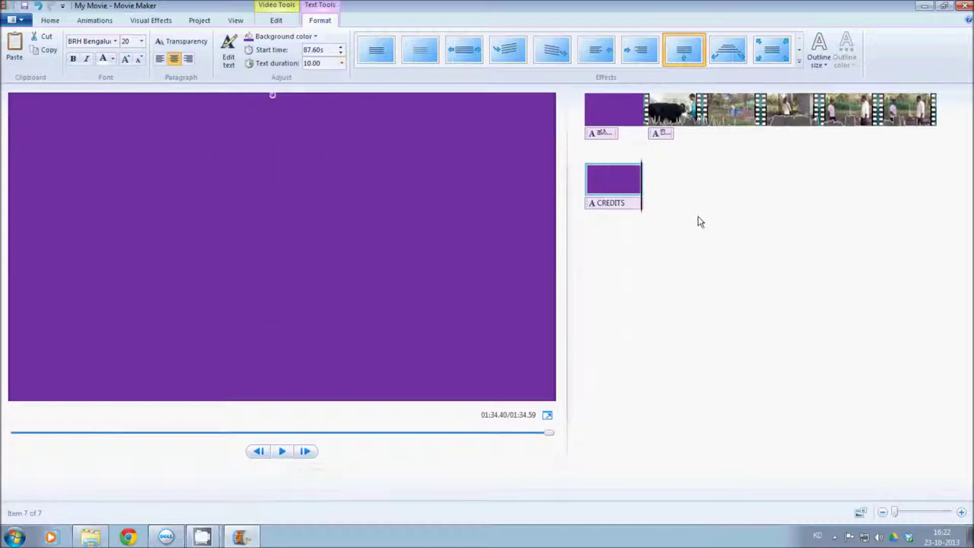
{"action": "left_click", "coordinate": [603, 135]}
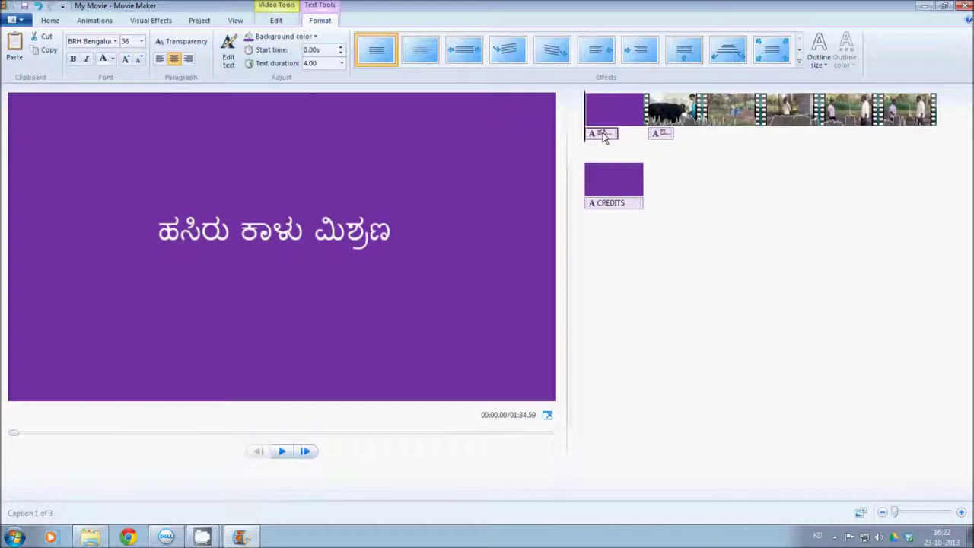
Set the title text duration back to 7.00 seconds and minimize Movie Maker
{"action": "left_click", "coordinate": [341, 67]}
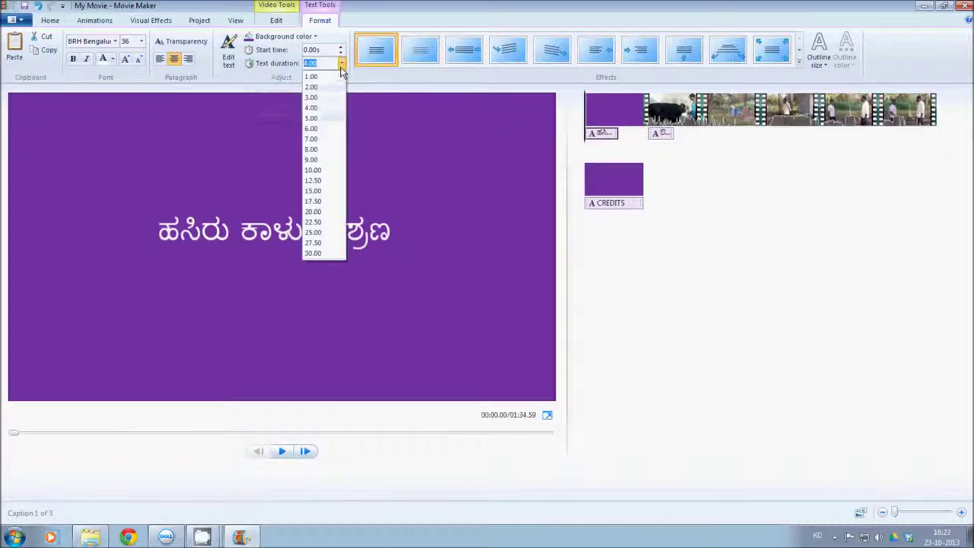
{"action": "left_click", "coordinate": [316, 139]}
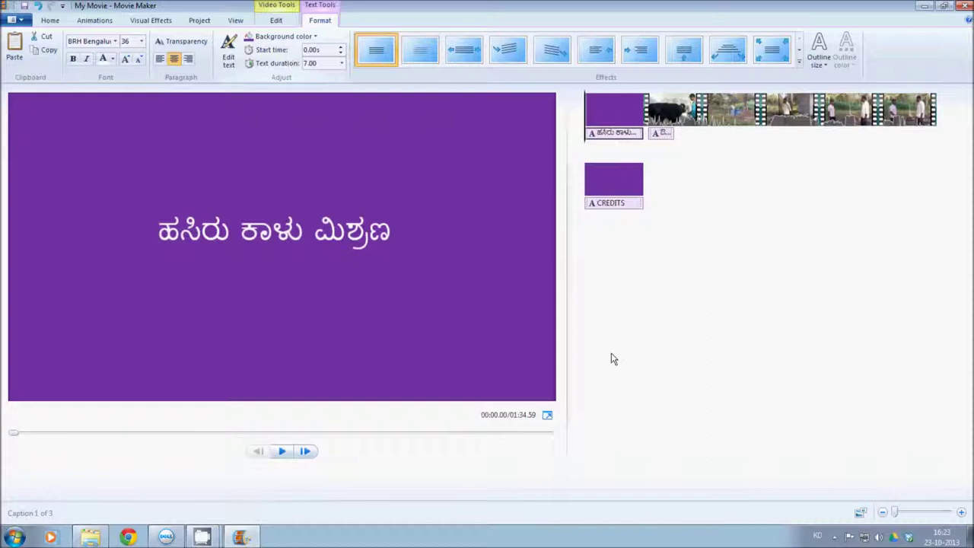
{"action": "left_click", "coordinate": [926, 6]}
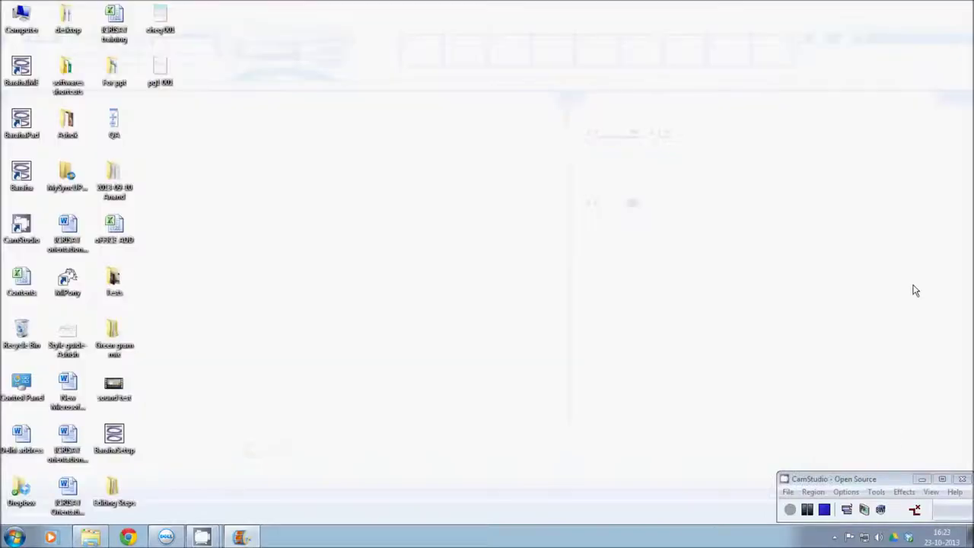